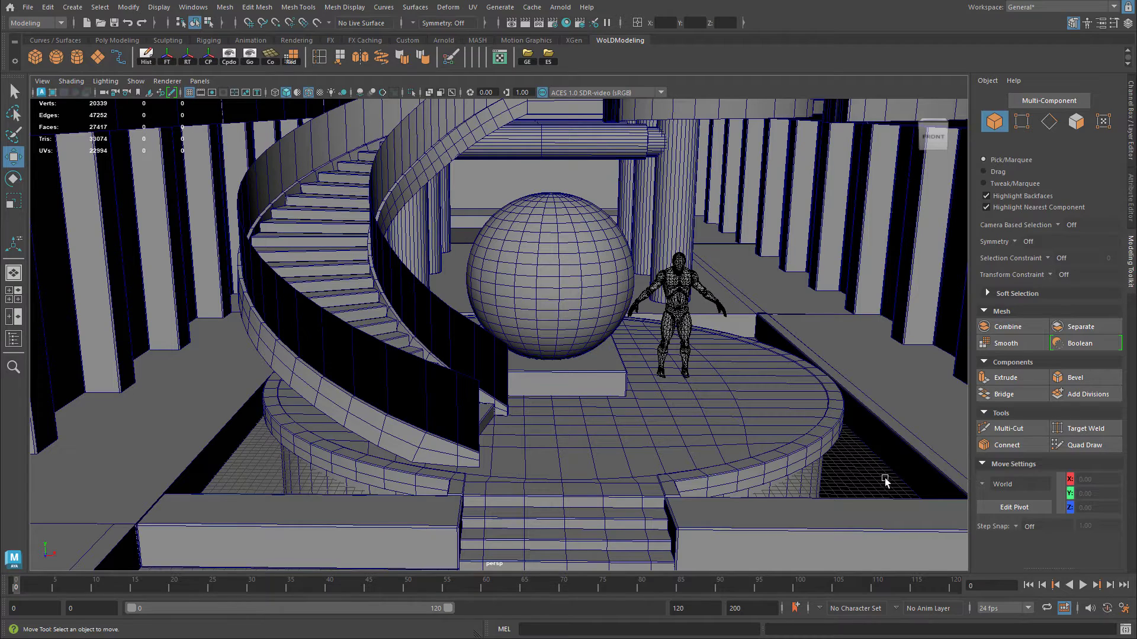
Step: Select the curved wall mesh that forms the spiral staircase's railings and upper walkway
{"action": "middle_click_drag", "start_coordinate": [581, 416], "coordinate": [591, 421], "text": "alt"}
{"action": "left_click_drag", "start_coordinate": [591, 421], "coordinate": [589, 420], "text": "alt"}
{"action": "middle_click_drag", "start_coordinate": [449, 465], "coordinate": [471, 452], "text": "alt"}
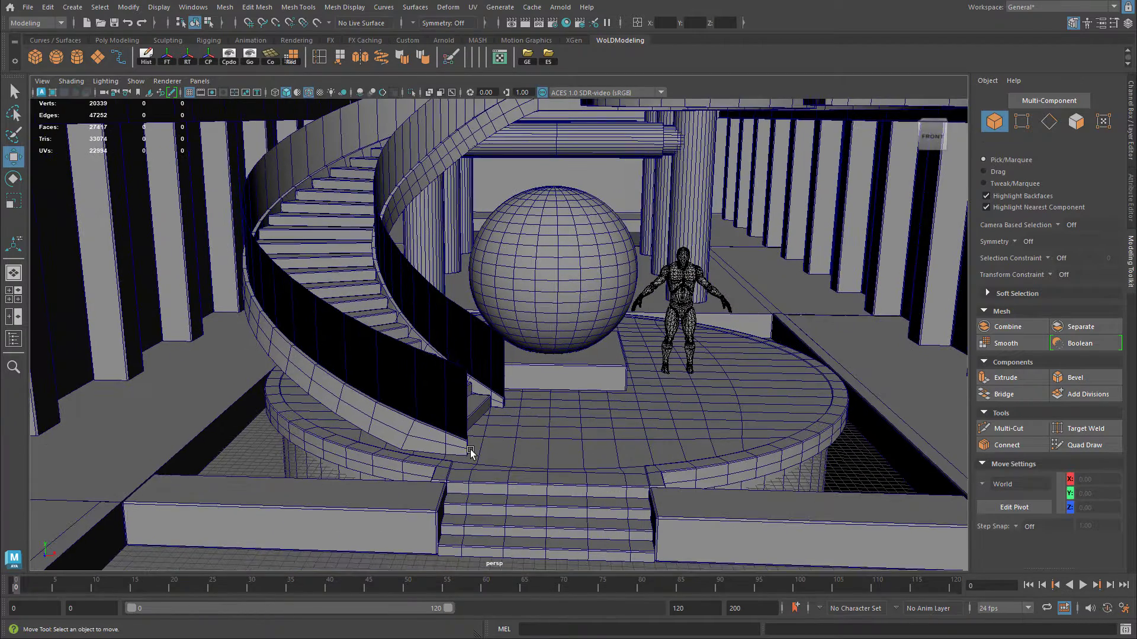
{"action": "left_click", "coordinate": [415, 438]}
{"action": "left_click_drag", "start_coordinate": [504, 340], "coordinate": [419, 386], "text": "alt"}
{"action": "left_click_drag", "start_coordinate": [528, 401], "coordinate": [286, 436], "text": "alt"}
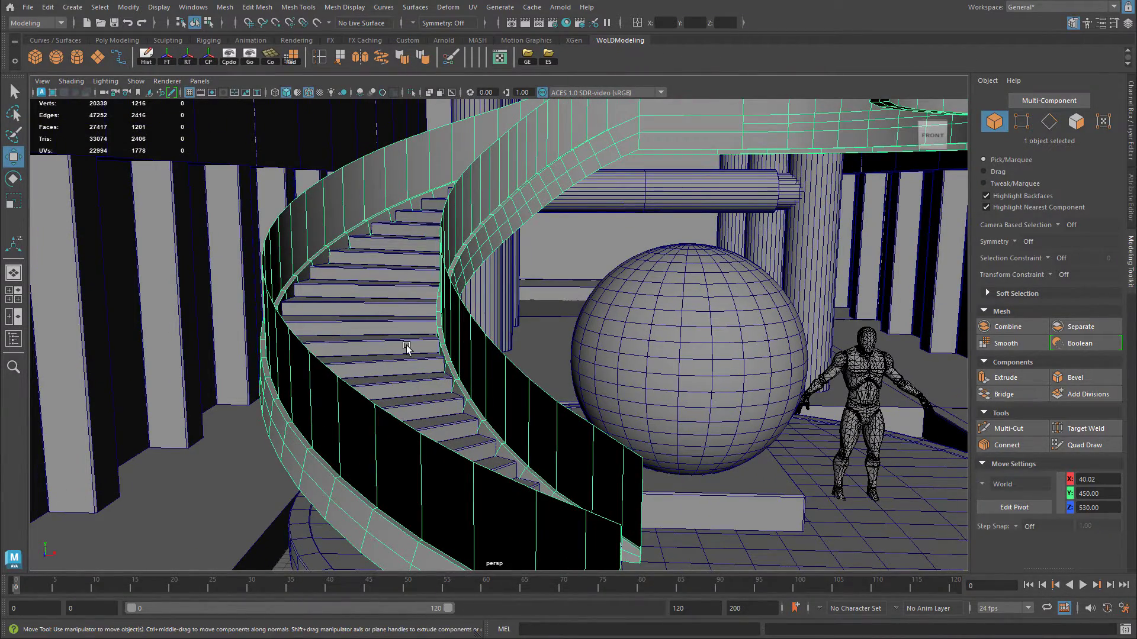
Step: Examine the staircase railing walls from the bottom steps up to the S-shaped upper walkway
{"action": "right_click_drag", "start_coordinate": [407, 345], "coordinate": [488, 314], "text": "alt"}
{"action": "middle_click_drag", "start_coordinate": [489, 314], "coordinate": [436, 435], "text": "alt"}
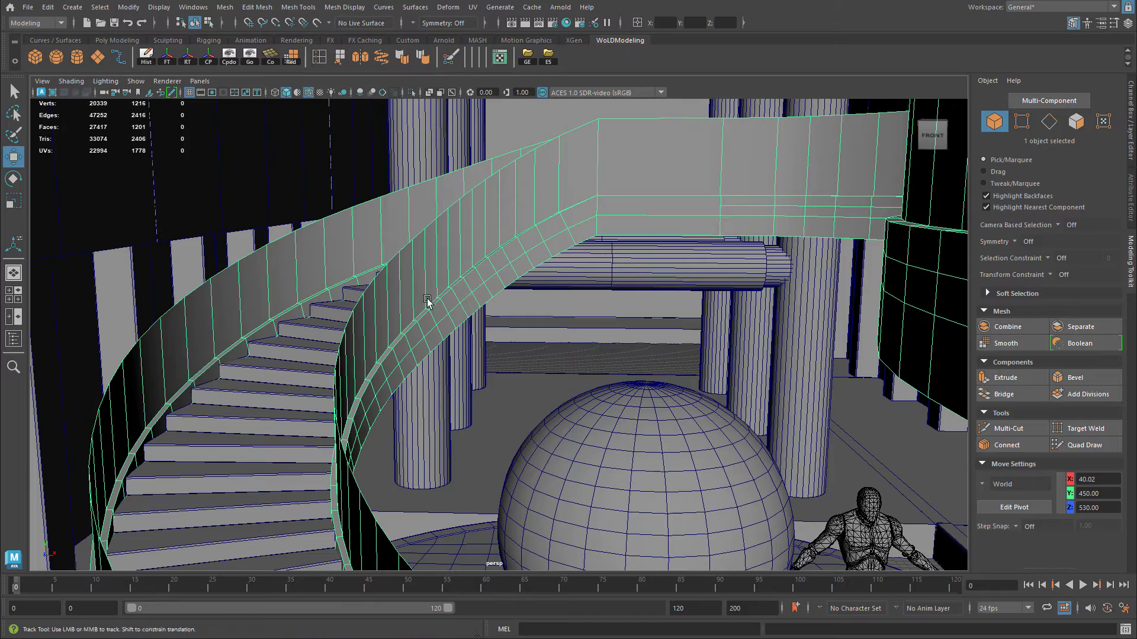
{"action": "middle_click_drag", "start_coordinate": [433, 295], "coordinate": [430, 294], "text": "alt"}
{"action": "right_click_drag", "start_coordinate": [431, 296], "coordinate": [439, 254], "text": "alt"}
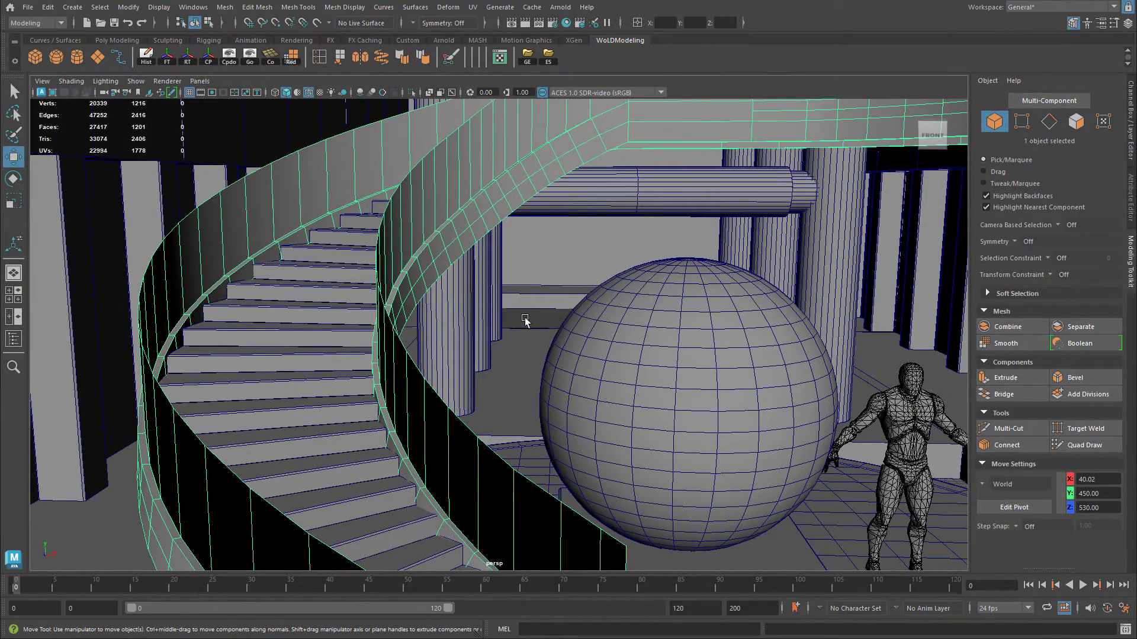
{"action": "left_click_drag", "start_coordinate": [529, 323], "coordinate": [483, 406], "text": "alt"}
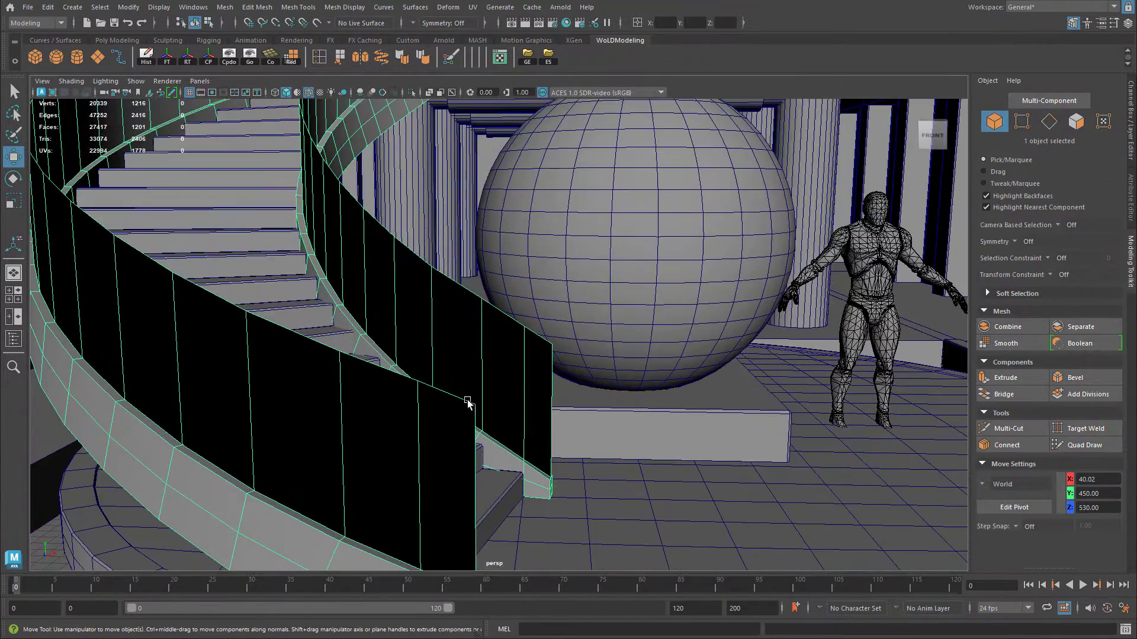
{"action": "middle_click_drag", "start_coordinate": [461, 401], "coordinate": [566, 454], "text": "alt"}
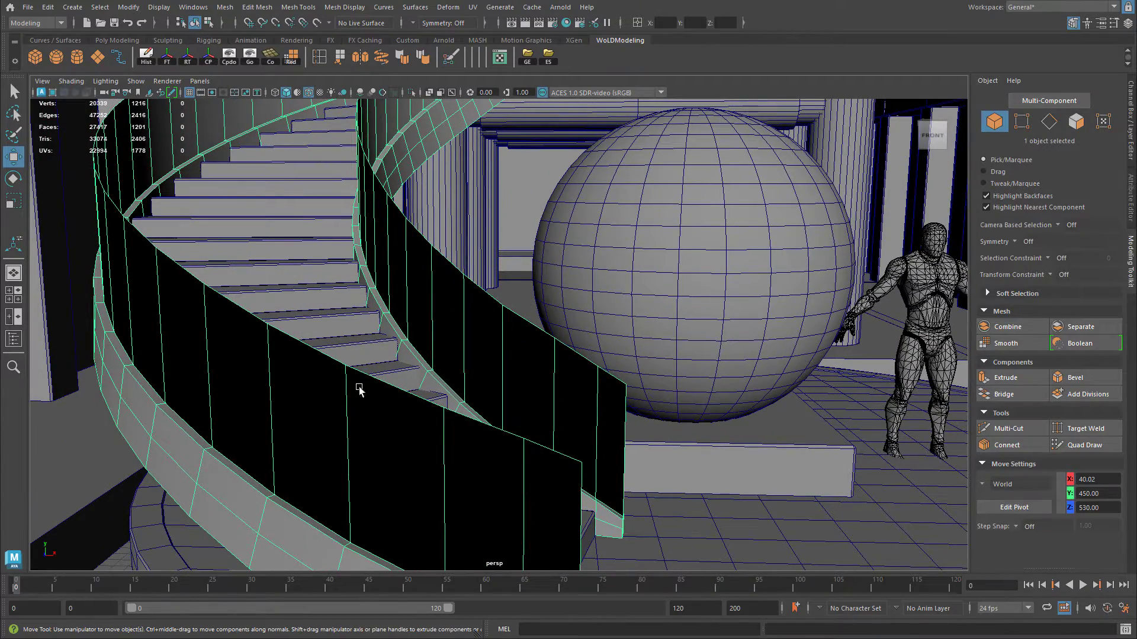
{"action": "left_click_drag", "start_coordinate": [380, 184], "coordinate": [477, 310], "text": "alt"}
{"action": "scroll", "coordinate": [478, 311], "scroll_direction": "down", "scroll_amount": 4}
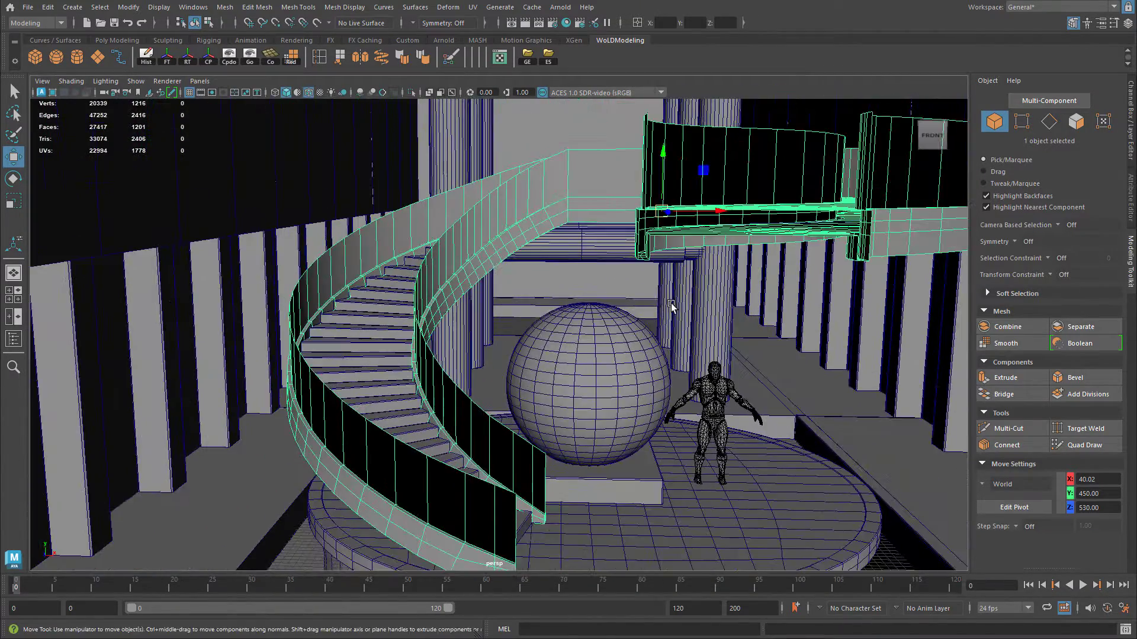
{"action": "left_click_drag", "start_coordinate": [671, 309], "coordinate": [414, 439], "text": "alt"}
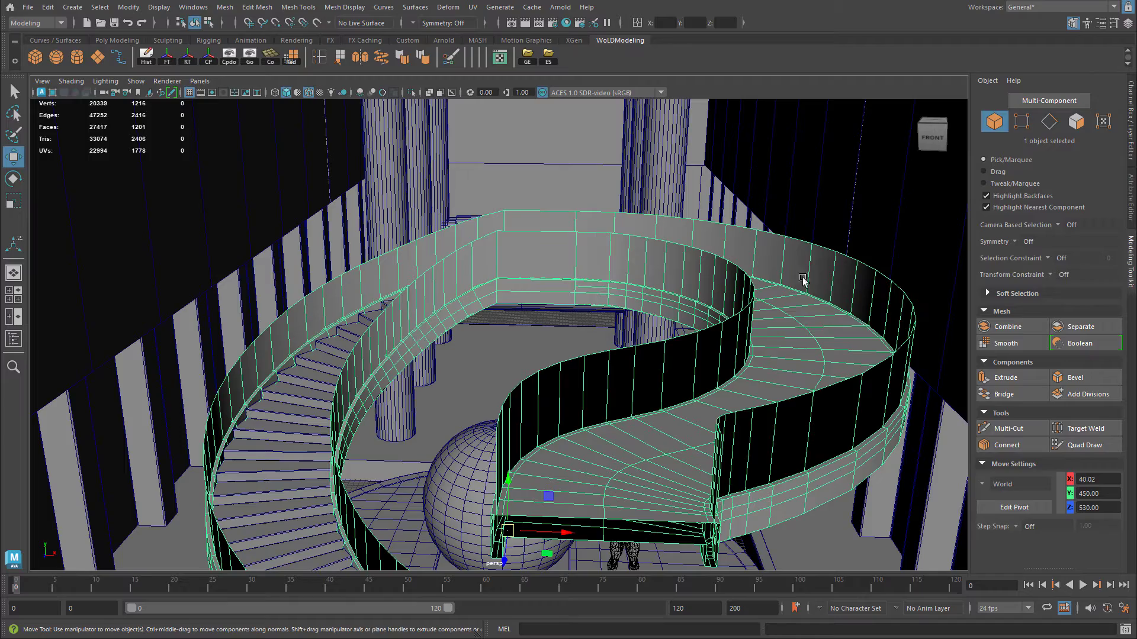
{"action": "left_click_drag", "start_coordinate": [720, 441], "coordinate": [588, 413], "text": "alt"}
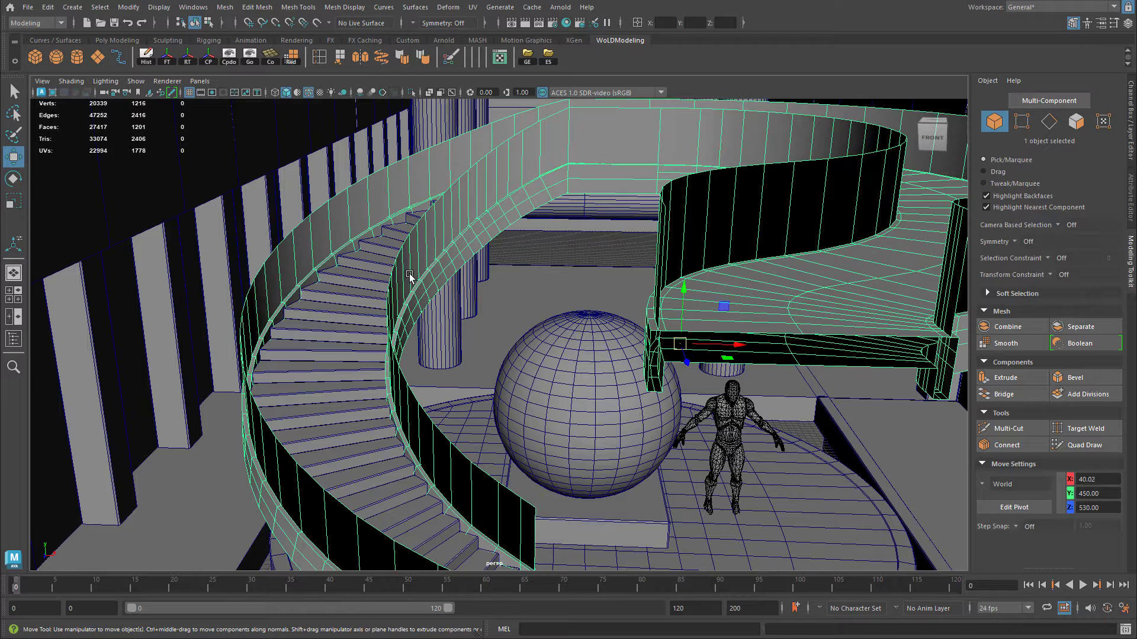
{"action": "left_click_drag", "start_coordinate": [415, 267], "coordinate": [539, 261], "text": "alt"}
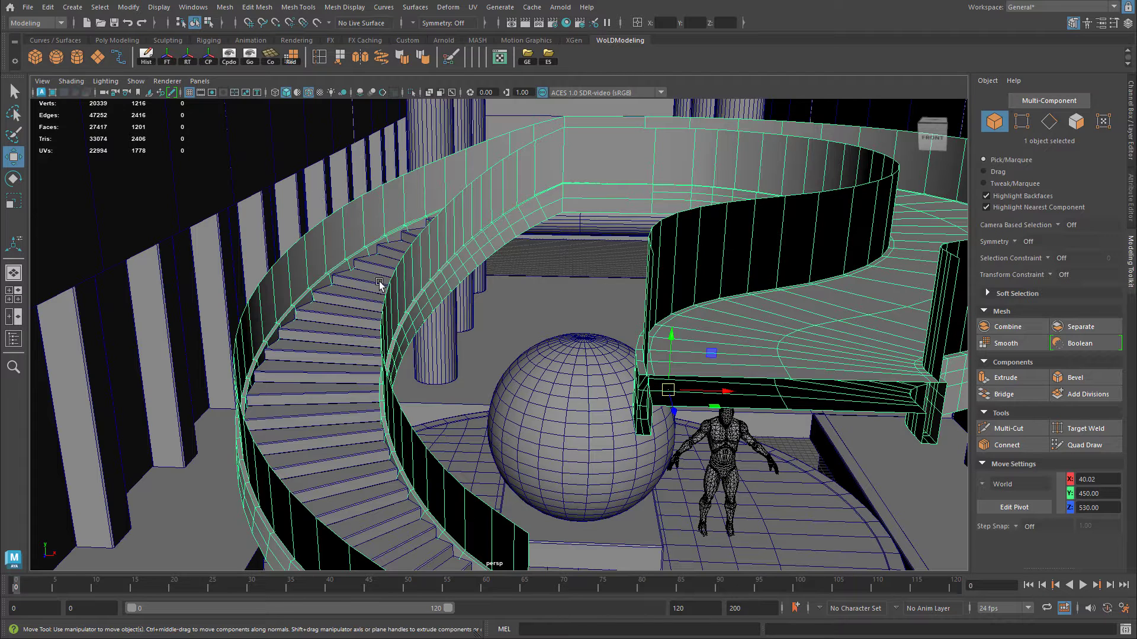
{"action": "middle_click_drag", "start_coordinate": [488, 321], "coordinate": [489, 311], "text": "alt"}
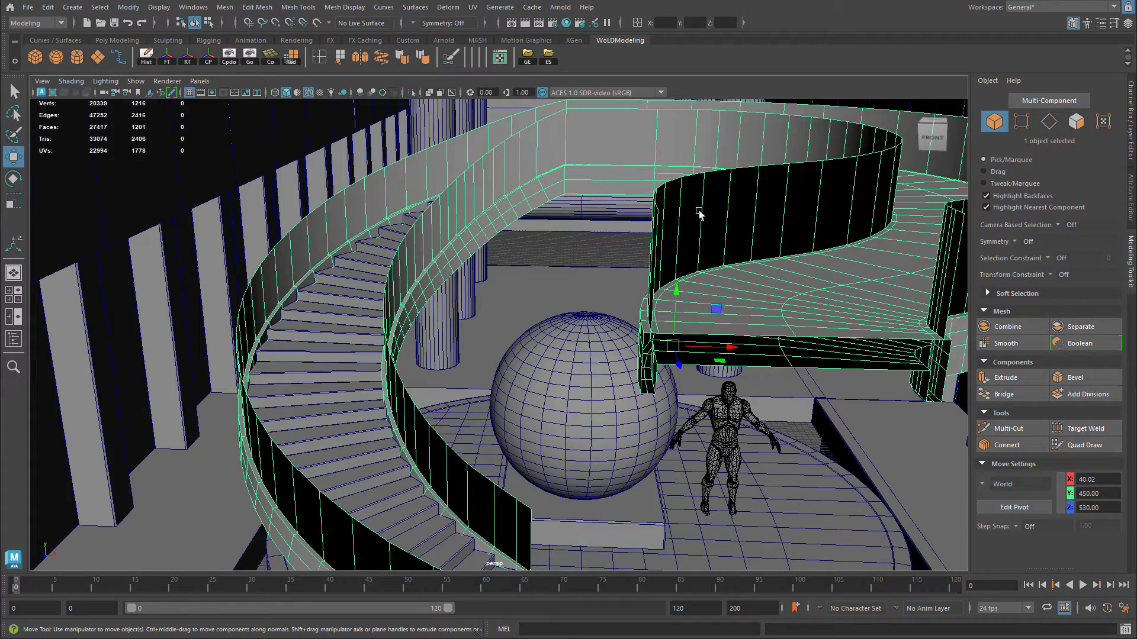
{"action": "middle_click_drag", "start_coordinate": [556, 400], "coordinate": [559, 242], "text": "alt"}
{"action": "right_click_drag", "start_coordinate": [504, 269], "coordinate": [537, 278], "text": "alt"}
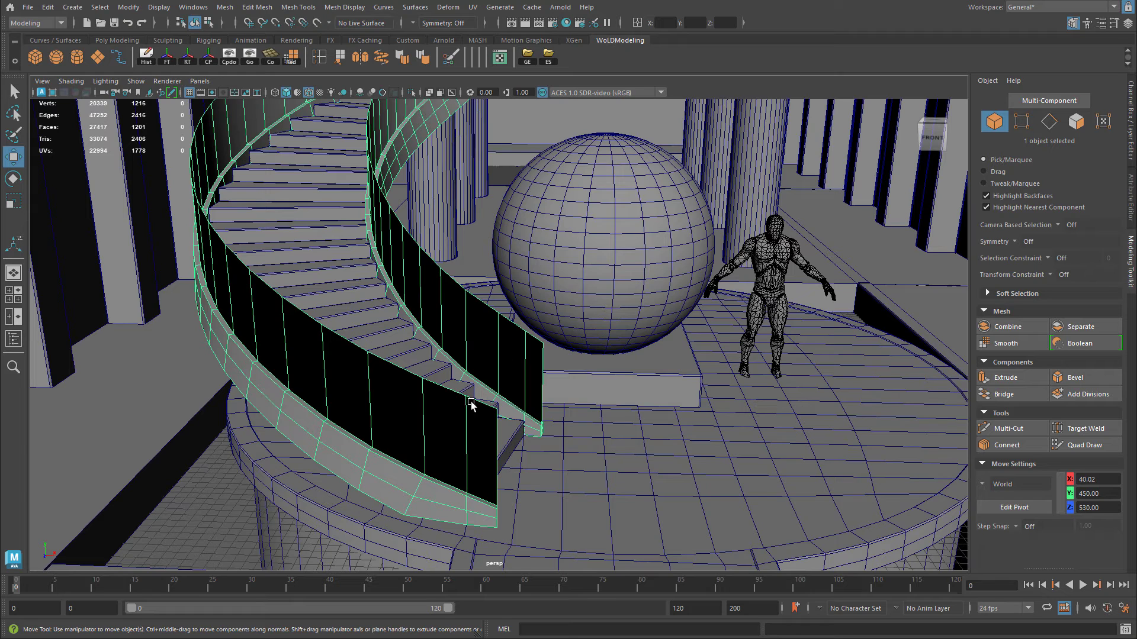
{"action": "middle_click_drag", "start_coordinate": [299, 194], "coordinate": [249, 332], "text": "alt"}
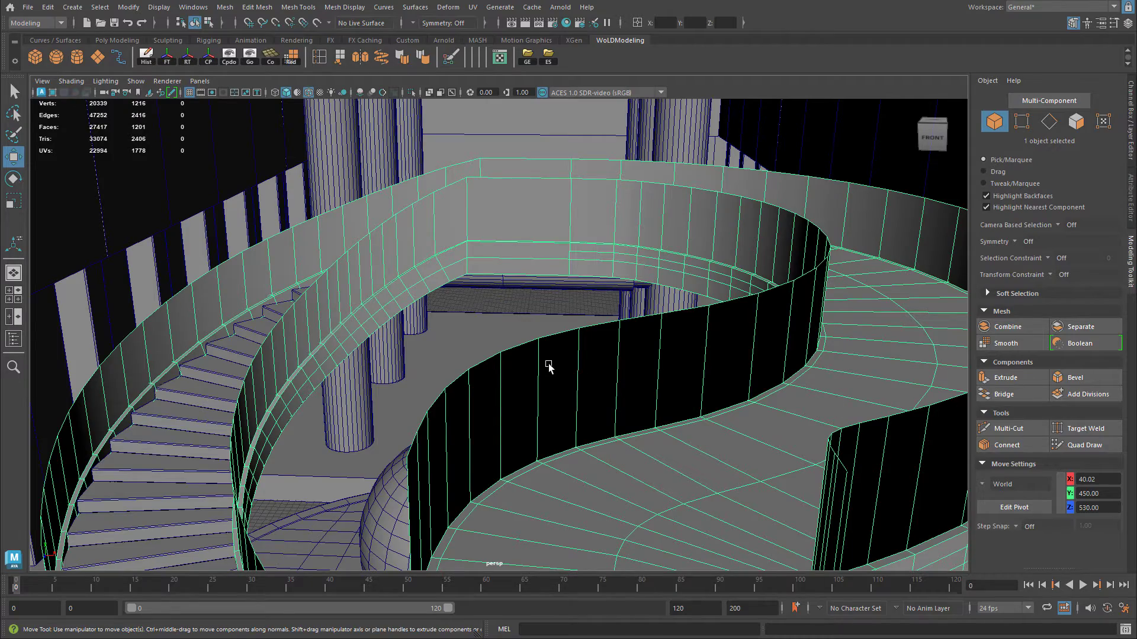
Step: Select the top edge loop of the outer railing wall, excluding the vertical edge at the stair's lower end
{"action": "middle_click_drag", "start_coordinate": [609, 418], "coordinate": [692, 286], "text": "alt"}
{"action": "left_click_drag", "start_coordinate": [692, 285], "coordinate": [626, 340], "text": "alt"}
{"action": "right_click", "coordinate": [502, 401]}
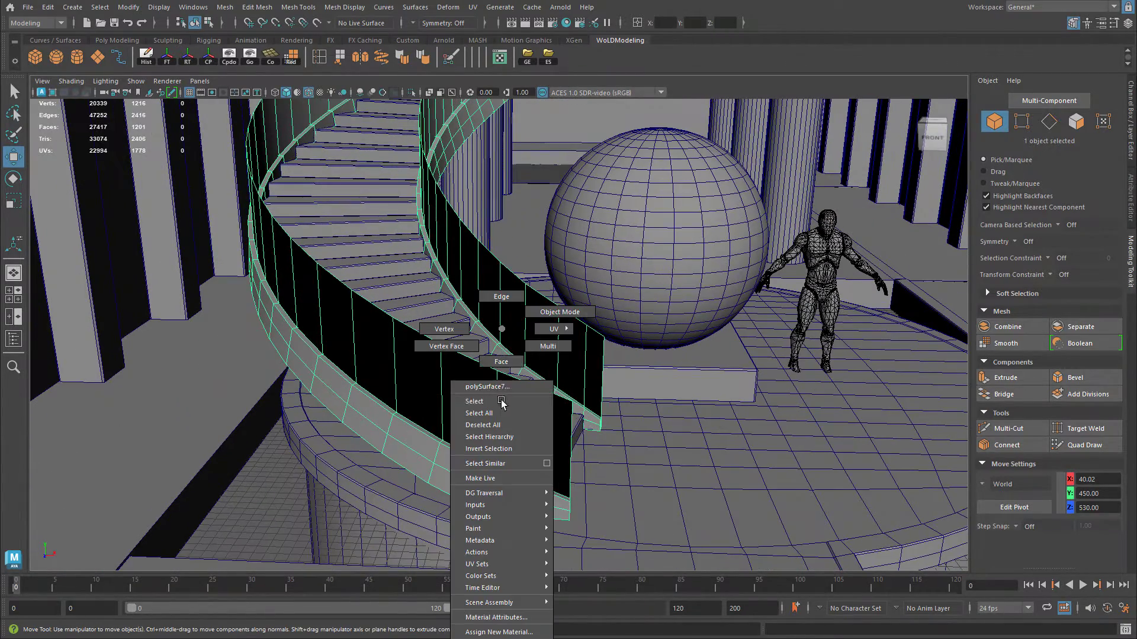
{"action": "right_click_drag", "start_coordinate": [502, 405], "coordinate": [500, 297]}
{"action": "left_click", "coordinate": [555, 398]}
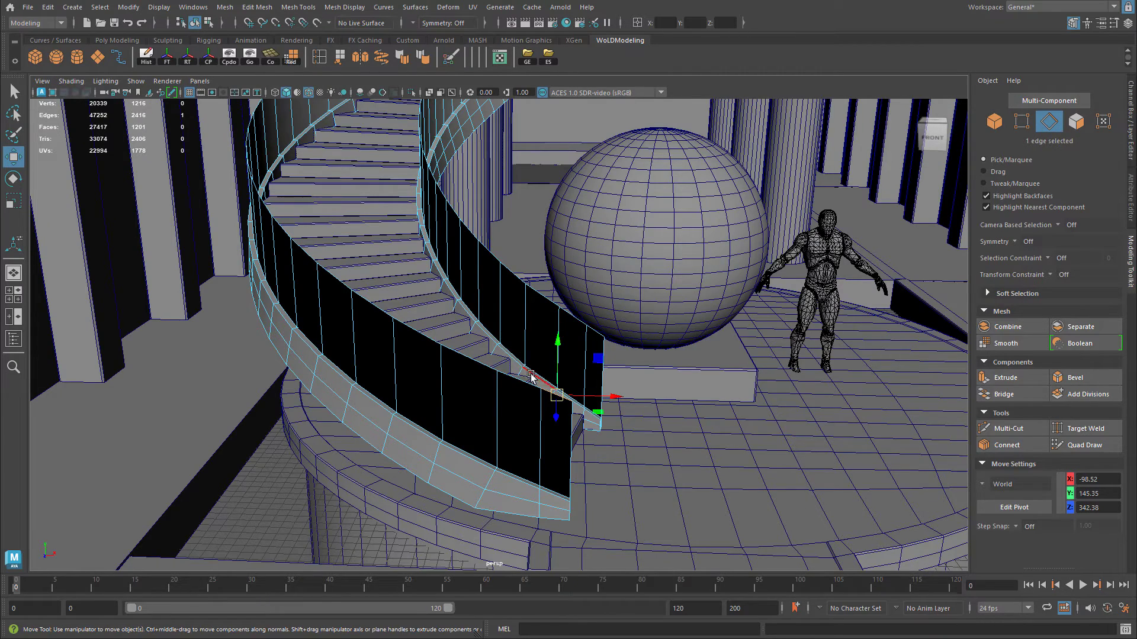
{"action": "right_click_drag", "start_coordinate": [495, 341], "coordinate": [492, 350], "text": "alt"}
{"action": "middle_click_drag", "start_coordinate": [492, 350], "coordinate": [455, 312], "text": "alt"}
{"action": "double_click", "coordinate": [475, 356]}
{"action": "left_click_drag", "start_coordinate": [475, 356], "coordinate": [482, 273], "text": "alt"}
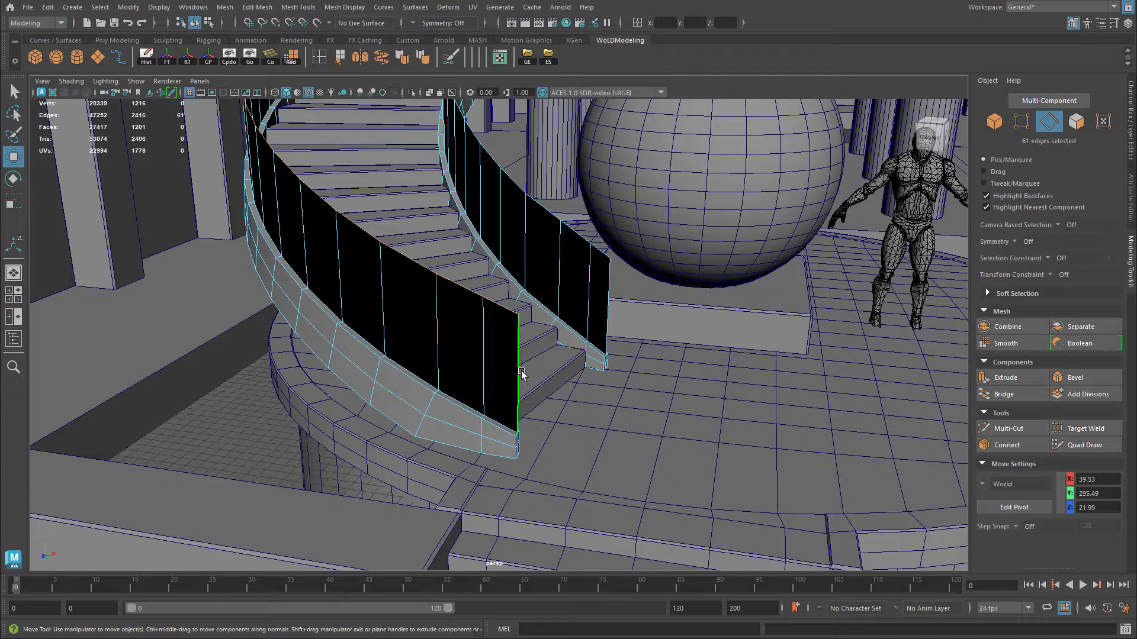
{"action": "left_click_drag", "start_coordinate": [495, 365], "coordinate": [541, 382], "text": "ctrl"}
{"action": "middle_click_drag", "start_coordinate": [505, 333], "coordinate": [543, 388], "text": "alt"}
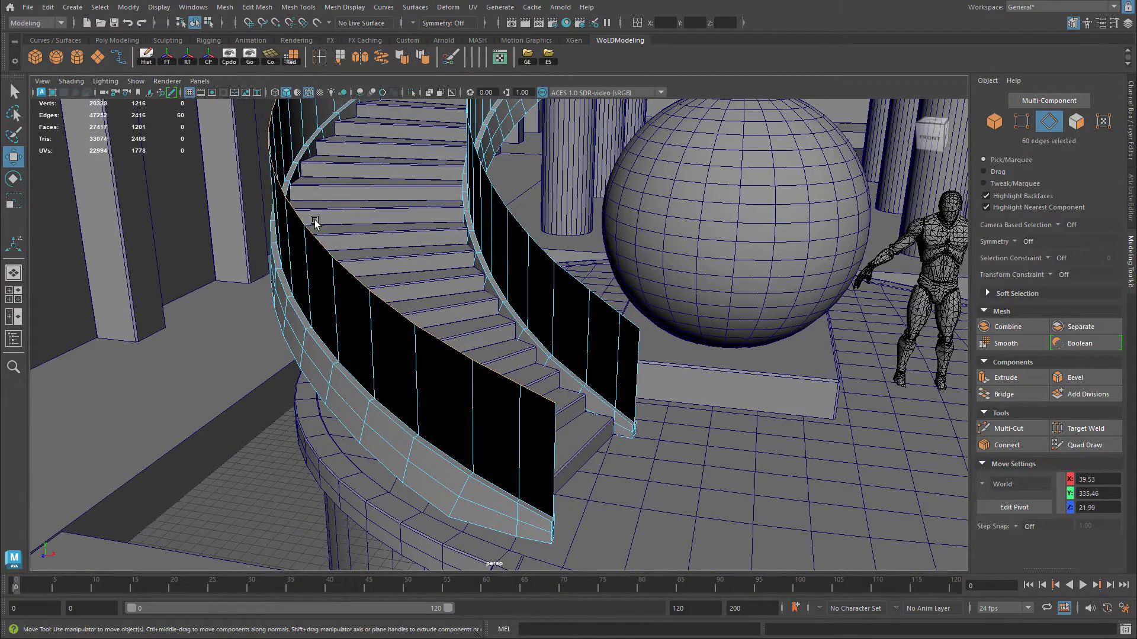
Step: Convert the selected top edges of the outer railing wall to a curve with Polygon Edges to Curve
{"action": "left_click_drag", "start_coordinate": [321, 256], "coordinate": [373, 356], "text": "alt"}
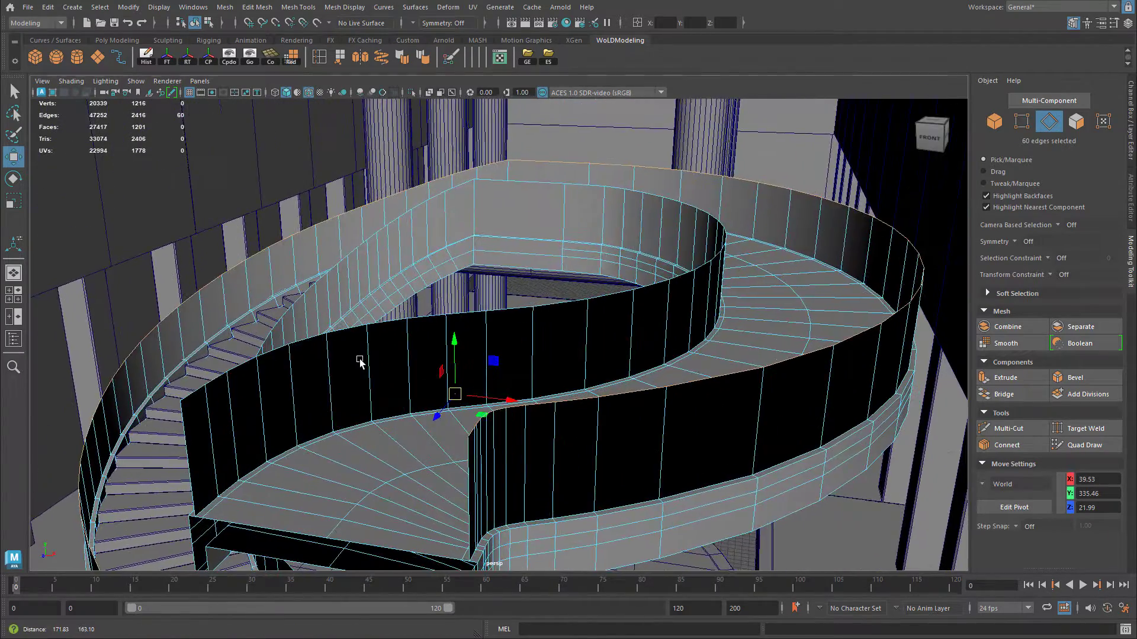
{"action": "middle_click_drag", "start_coordinate": [340, 363], "coordinate": [469, 239], "text": "alt"}
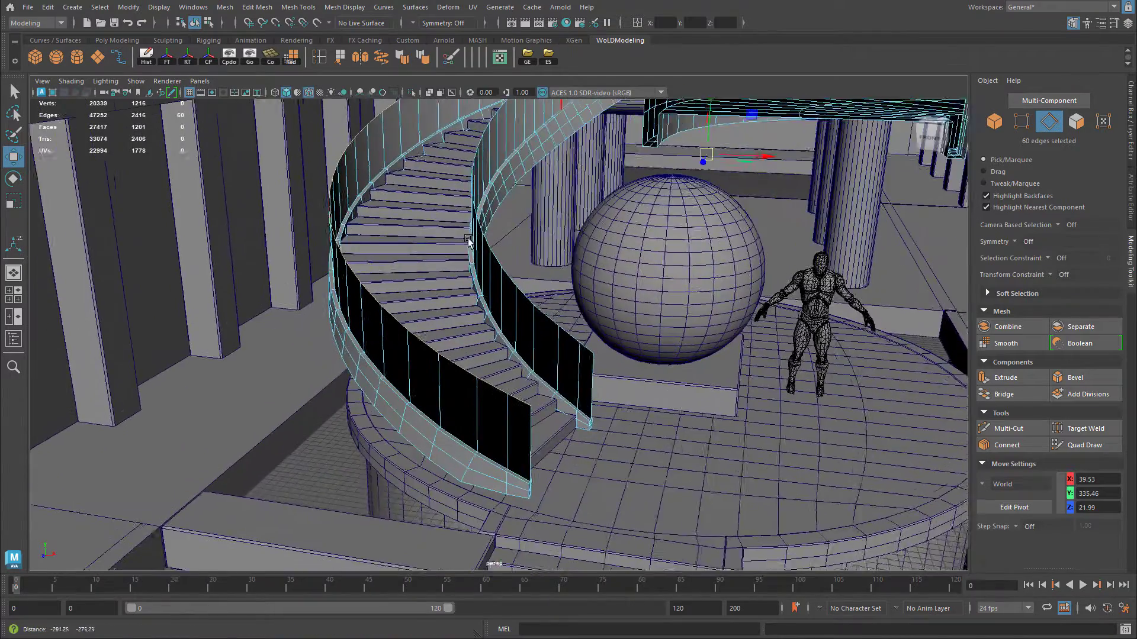
{"action": "scroll", "coordinate": [450, 256], "scroll_direction": "up", "scroll_amount": 3}
{"action": "middle_click_drag", "start_coordinate": [434, 272], "coordinate": [417, 294], "text": "alt"}
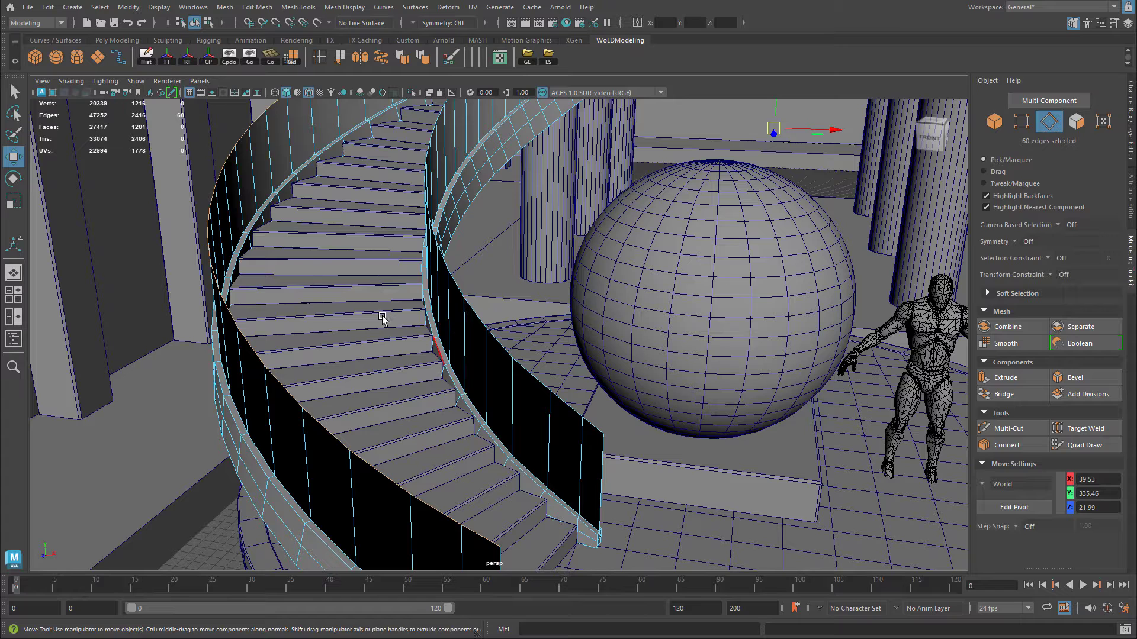
{"action": "left_click", "coordinate": [132, 11]}
{"action": "mouse_move", "coordinate": [237, 297]}
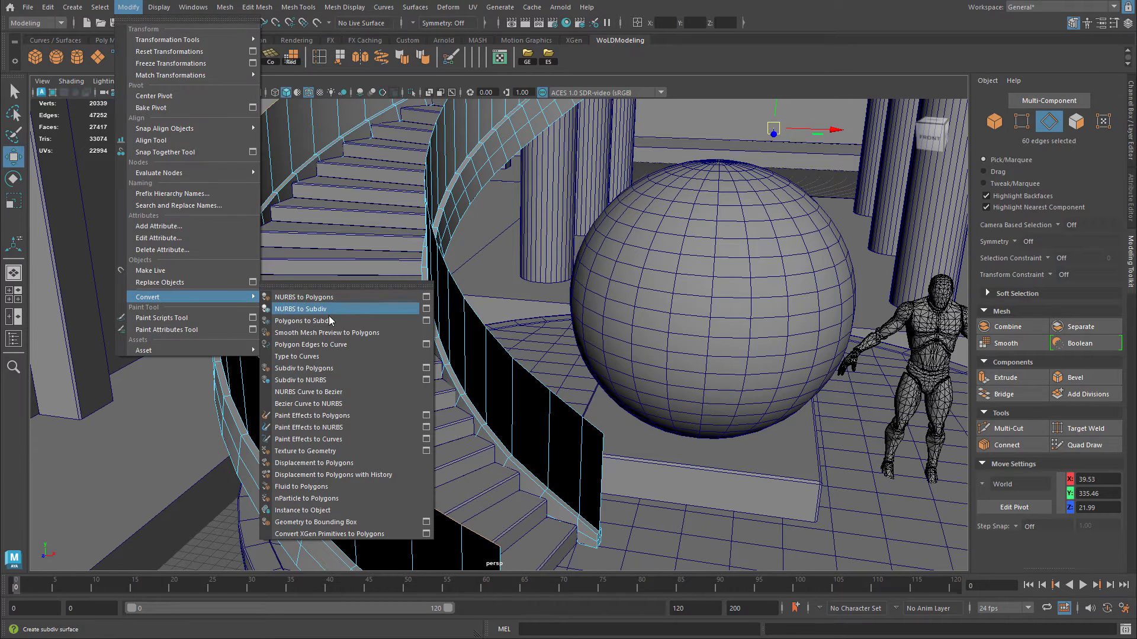
{"action": "left_click", "coordinate": [321, 345]}
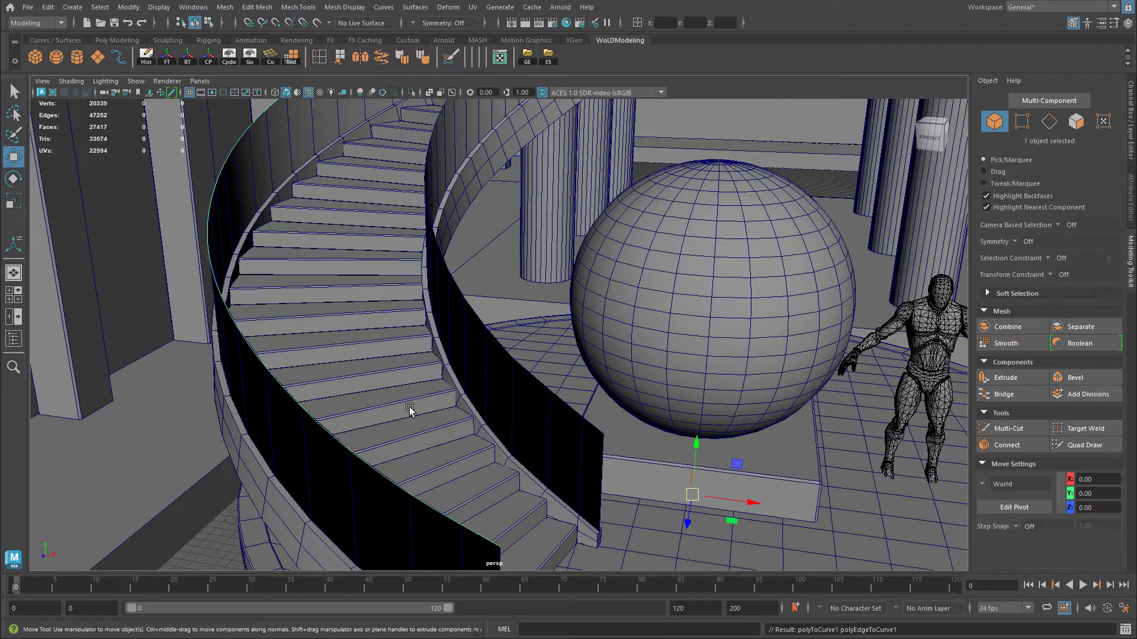
Step: Inspect how closely the new curve follows the wall's top edge, especially at the corner where the stairs meet the walkway
{"action": "middle_click_drag", "start_coordinate": [508, 464], "coordinate": [531, 393], "text": "alt"}
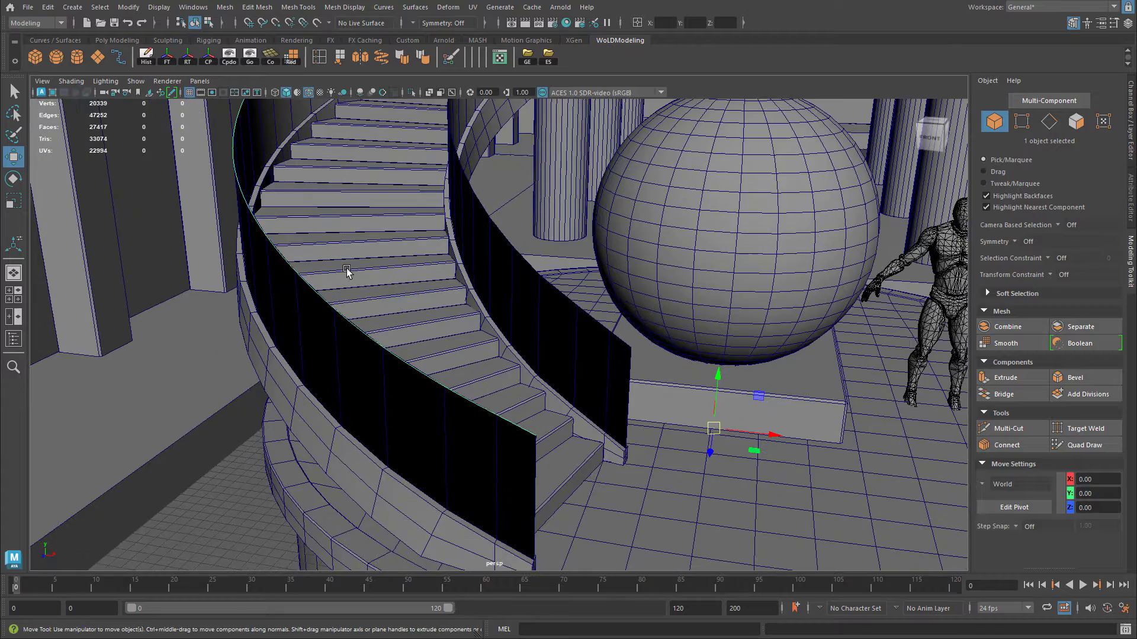
{"action": "left_click_drag", "start_coordinate": [358, 320], "coordinate": [375, 339], "text": "alt"}
{"action": "right_click_drag", "start_coordinate": [375, 340], "coordinate": [582, 323], "text": "alt"}
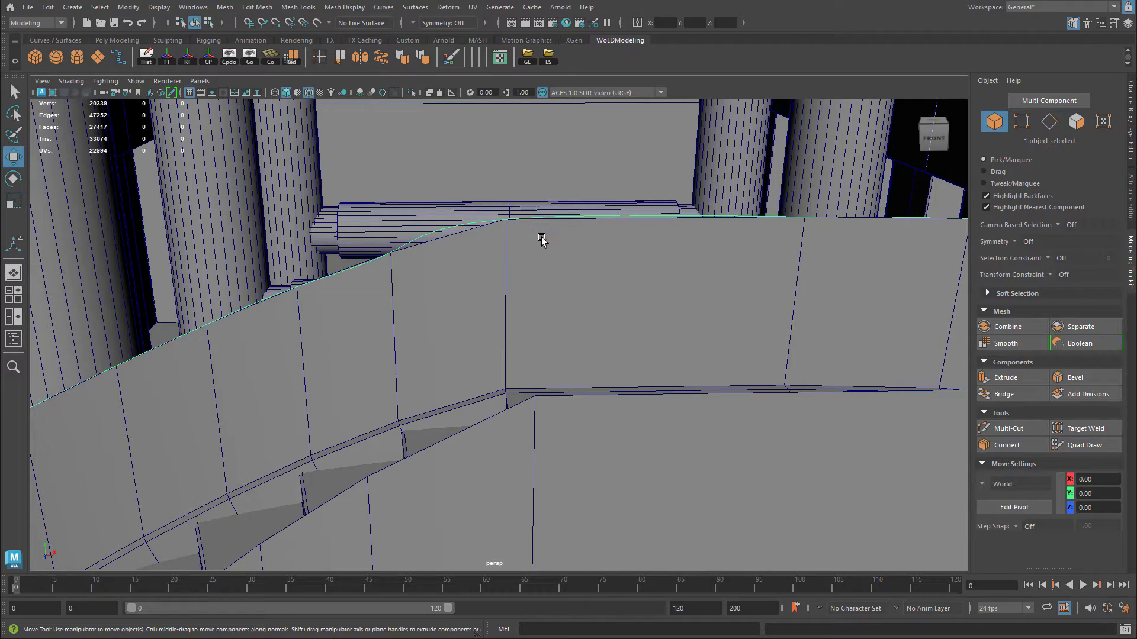
{"action": "right_click_drag", "start_coordinate": [667, 265], "coordinate": [508, 460], "text": "alt"}
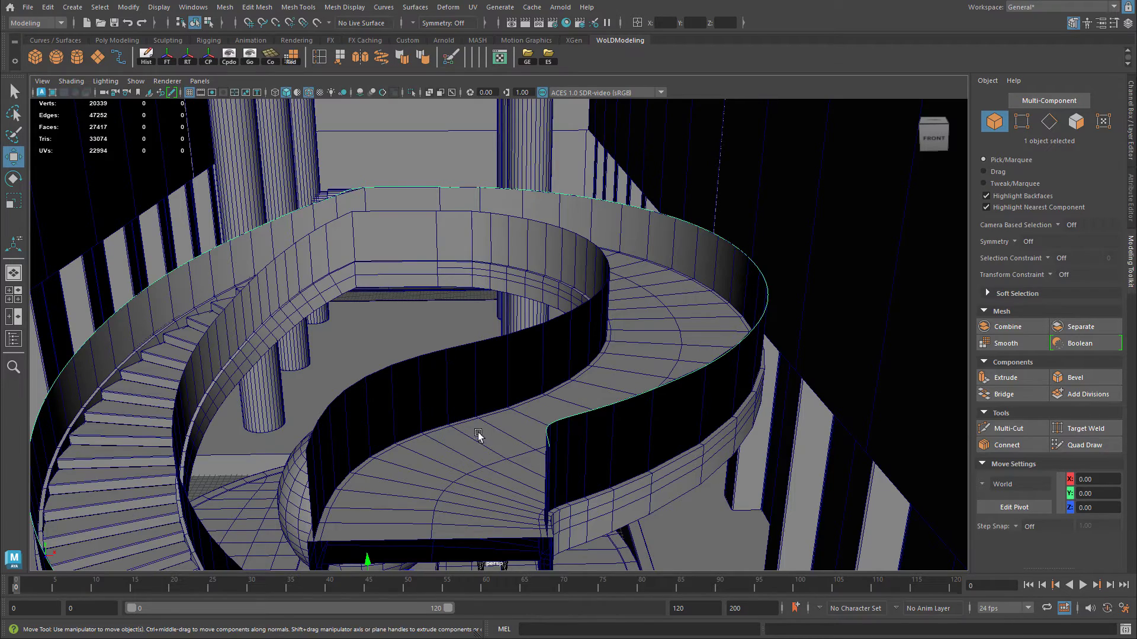
{"action": "middle_click_drag", "start_coordinate": [367, 329], "coordinate": [539, 442], "text": "alt"}
{"action": "right_click_drag", "start_coordinate": [509, 378], "coordinate": [615, 320], "text": "alt"}
{"action": "middle_click_drag", "start_coordinate": [589, 284], "coordinate": [566, 383], "text": "alt"}
{"action": "right_click_drag", "start_coordinate": [566, 383], "coordinate": [622, 355], "text": "alt"}
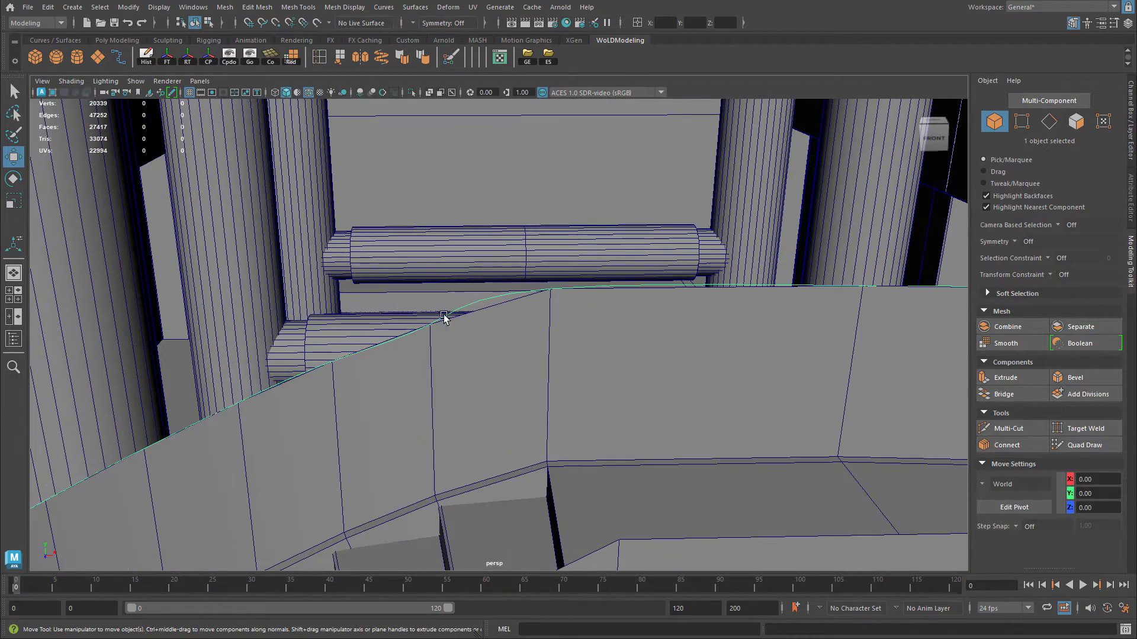
{"action": "right_click_drag", "start_coordinate": [477, 325], "coordinate": [430, 283], "text": "alt"}
{"action": "middle_click_drag", "start_coordinate": [498, 290], "coordinate": [497, 202], "text": "alt"}
{"action": "right_click_drag", "start_coordinate": [391, 249], "coordinate": [437, 264], "text": "alt"}
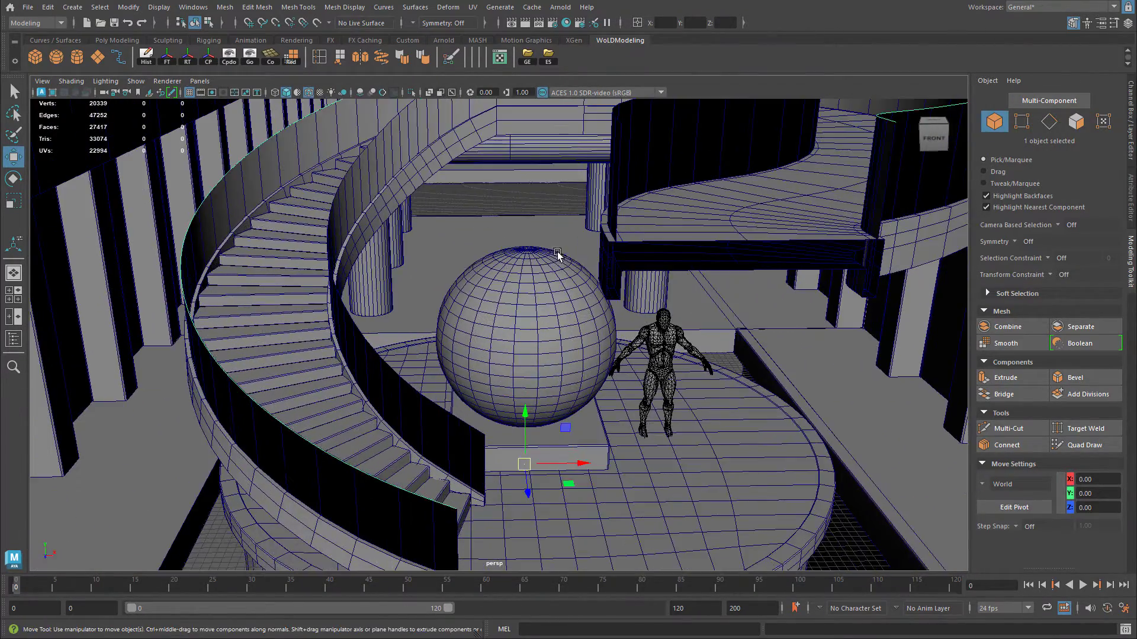
{"action": "left_click_drag", "start_coordinate": [568, 249], "coordinate": [577, 233], "text": "alt"}
{"action": "middle_click_drag", "start_coordinate": [576, 233], "coordinate": [570, 339], "text": "alt"}
{"action": "right_click_drag", "start_coordinate": [477, 325], "coordinate": [530, 327], "text": "alt"}
{"action": "middle_click_drag", "start_coordinate": [530, 327], "coordinate": [580, 180], "text": "alt"}
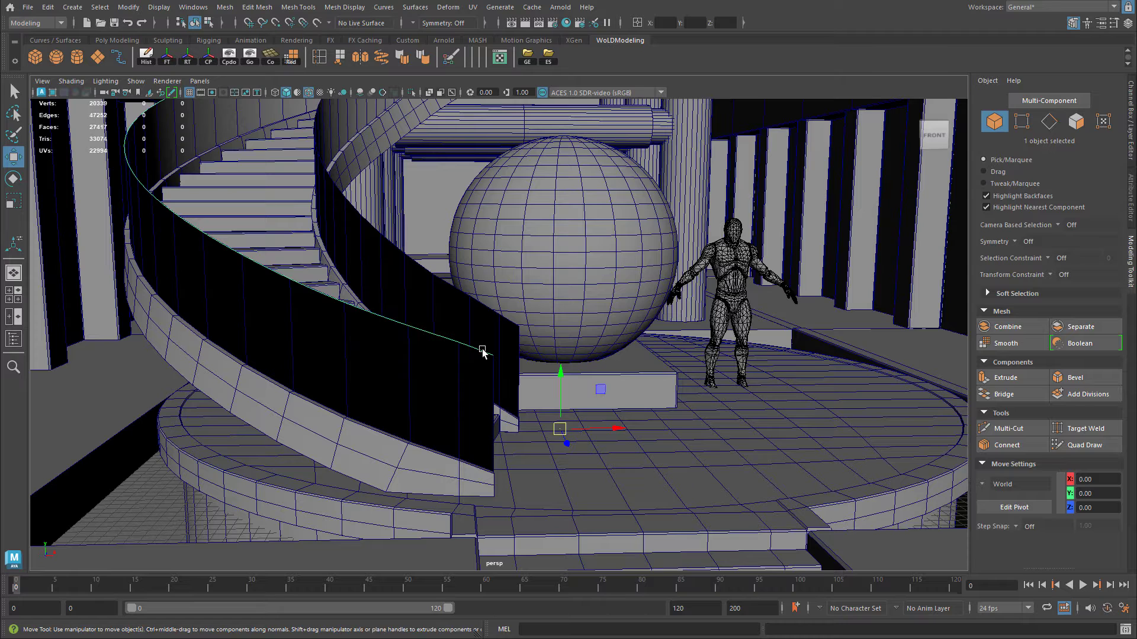
Step: Create a Sweep Mesh along the outer railing curve
{"action": "left_click_drag", "start_coordinate": [483, 352], "coordinate": [354, 219], "text": "alt"}
{"action": "left_click", "coordinate": [78, 10]}
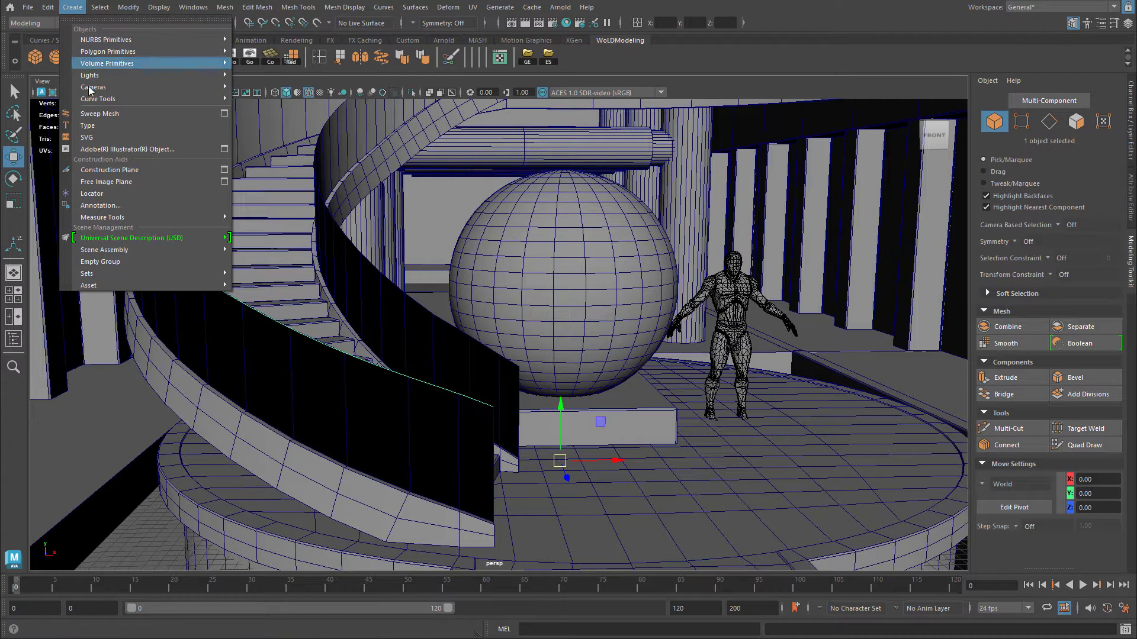
{"action": "left_click", "coordinate": [104, 114]}
{"action": "left_click_drag", "start_coordinate": [300, 307], "coordinate": [317, 376], "text": "alt"}
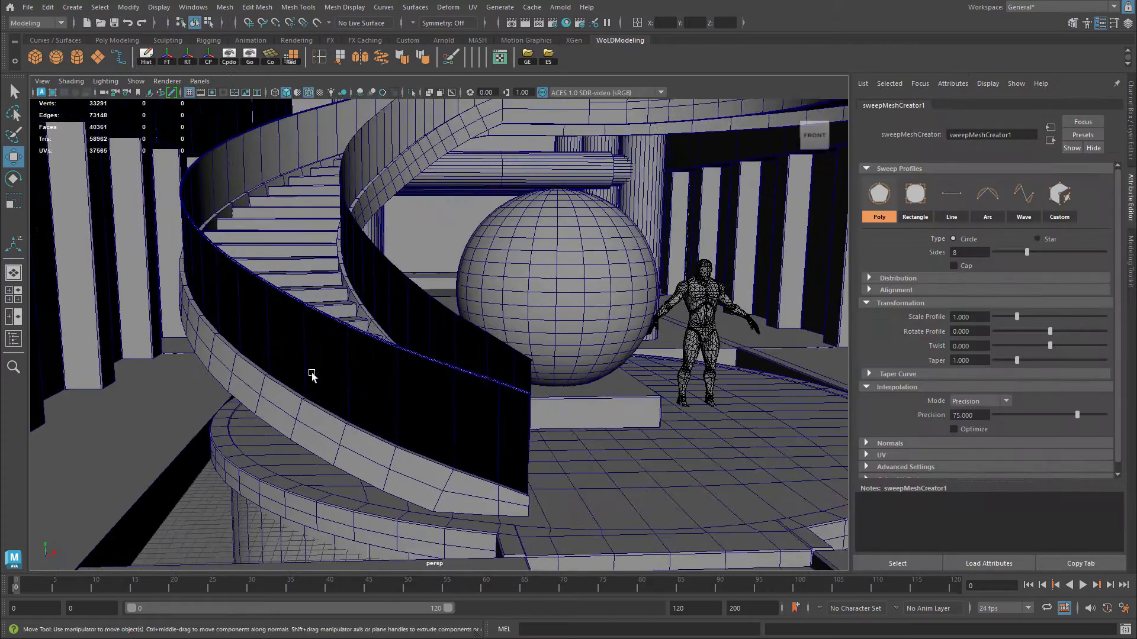
Step: Set the swept handrail's circular Poly profile to 16 sides
{"action": "right_click_drag", "start_coordinate": [317, 376], "coordinate": [396, 376], "text": "alt"}
{"action": "middle_click_drag", "start_coordinate": [396, 375], "coordinate": [317, 342], "text": "alt"}
{"action": "mouse_move", "coordinate": [317, 343]}
{"action": "left_mouse_down", "text": "alt"}
{"action": "mouse_move", "coordinate": [256, 348]}
{"action": "mouse_move", "coordinate": [305, 354]}
{"action": "left_mouse_up", "text": "alt"}
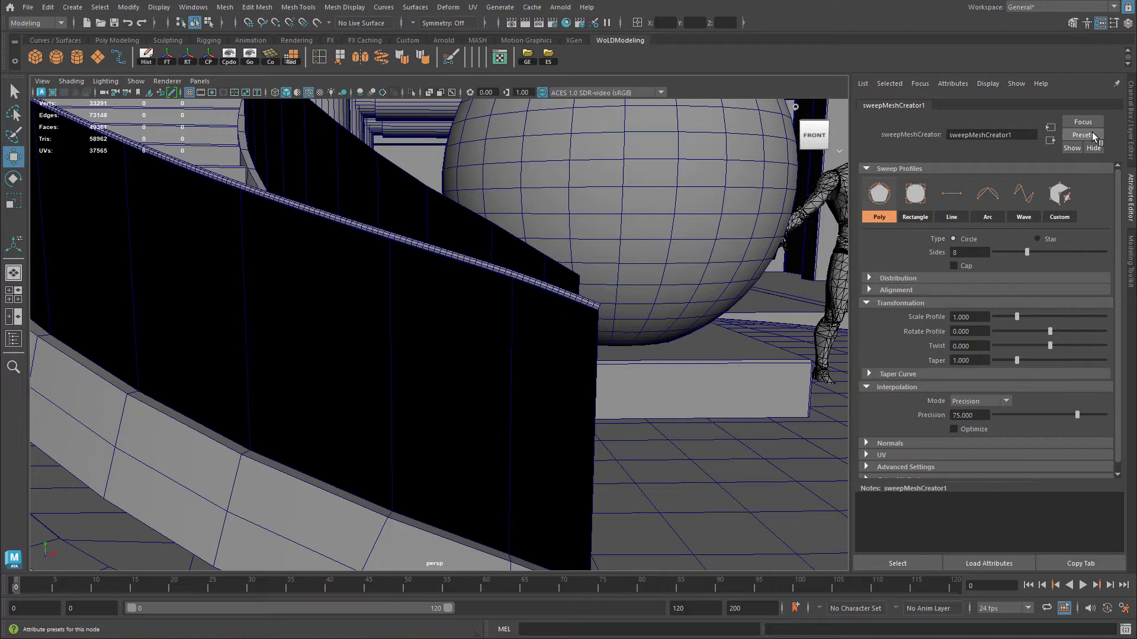
{"action": "left_click", "coordinate": [969, 253]}
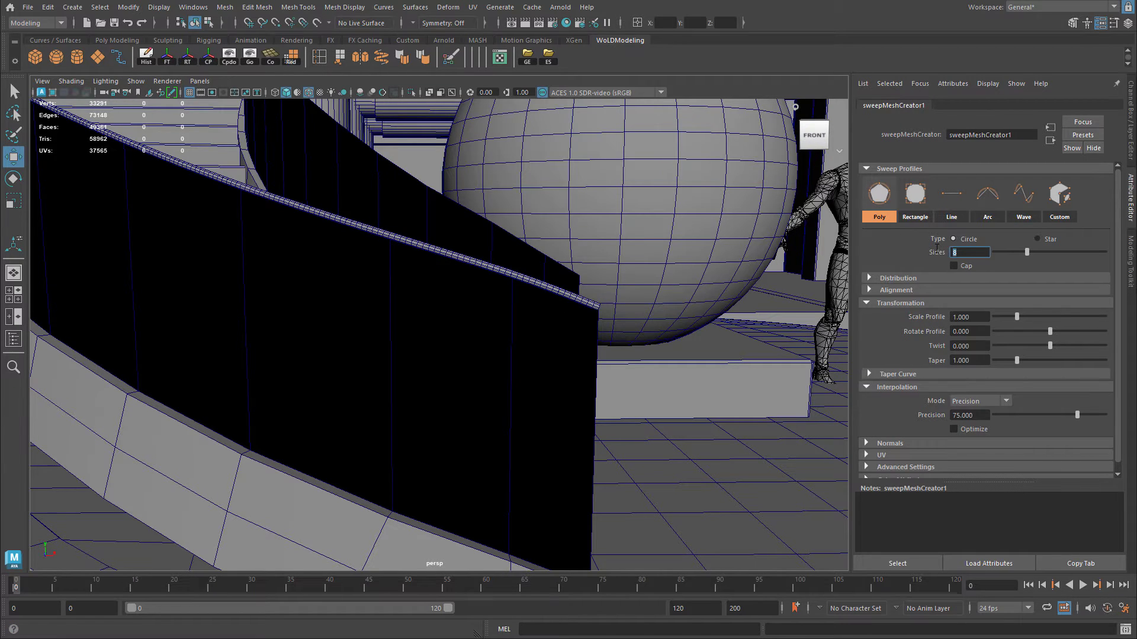
{"action": "type", "text": "16"}
{"action": "key", "text": "Return"}
Step: Set the swept handrail's Scale Profile to 3
{"action": "right_click_drag", "start_coordinate": [536, 306], "coordinate": [434, 289], "text": "alt"}
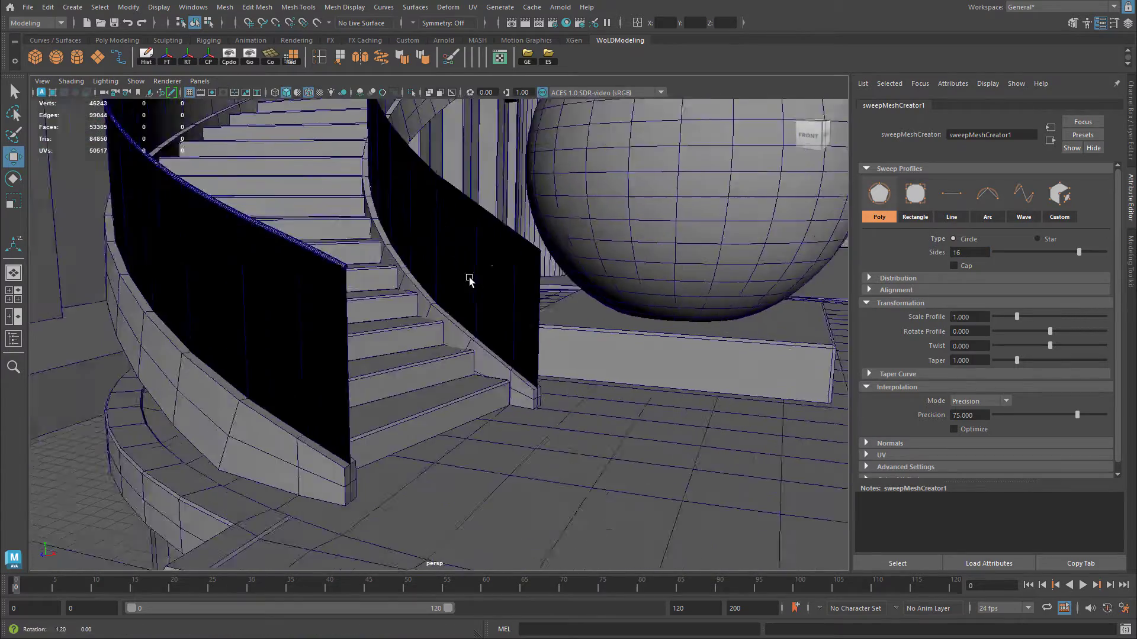
{"action": "right_click_drag", "start_coordinate": [470, 278], "coordinate": [393, 283], "text": "alt"}
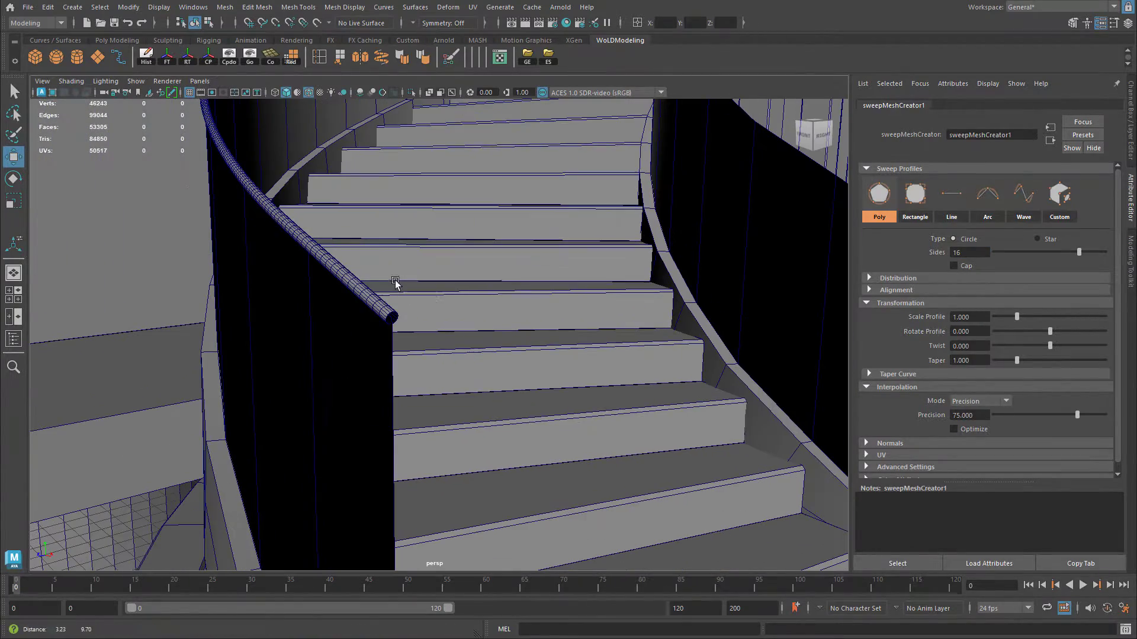
{"action": "left_click", "coordinate": [976, 317]}
{"action": "type", "text": "3"}
{"action": "key", "text": "Return"}
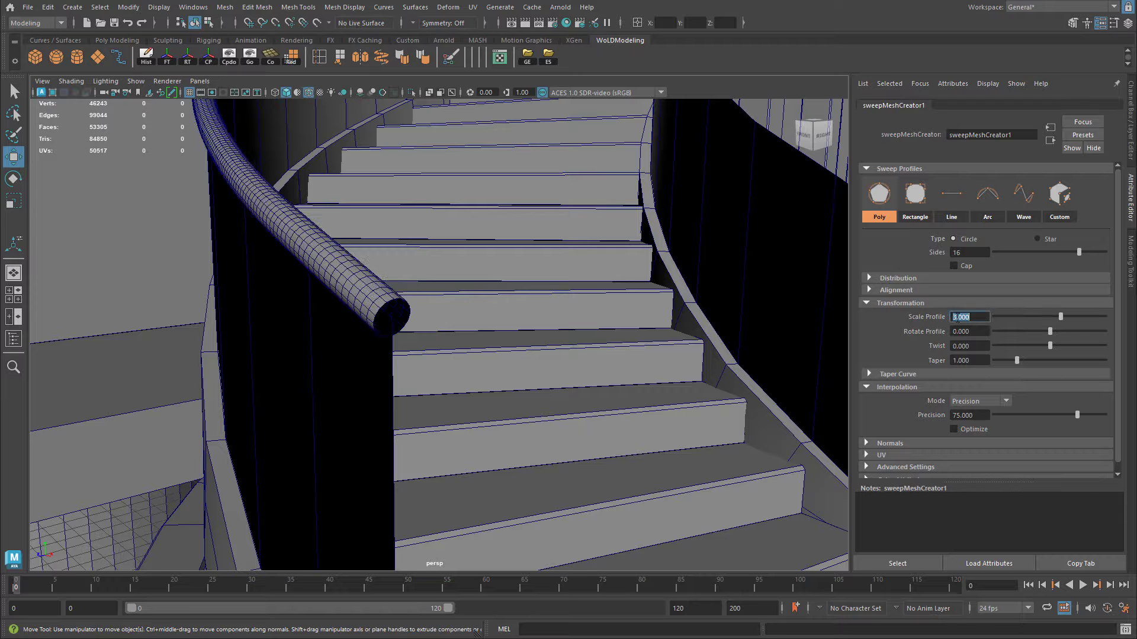
Step: Enable Optimize in the swept handrail's Precision interpolation
{"action": "left_click_drag", "start_coordinate": [553, 314], "coordinate": [507, 317], "text": "alt"}
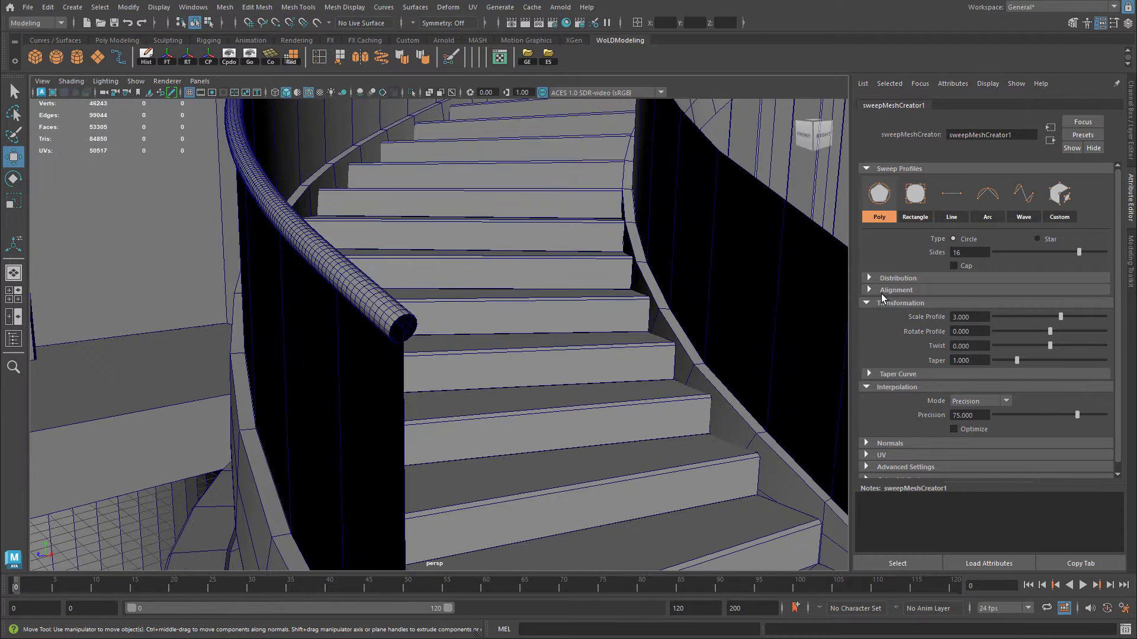
{"action": "left_click", "coordinate": [964, 430]}
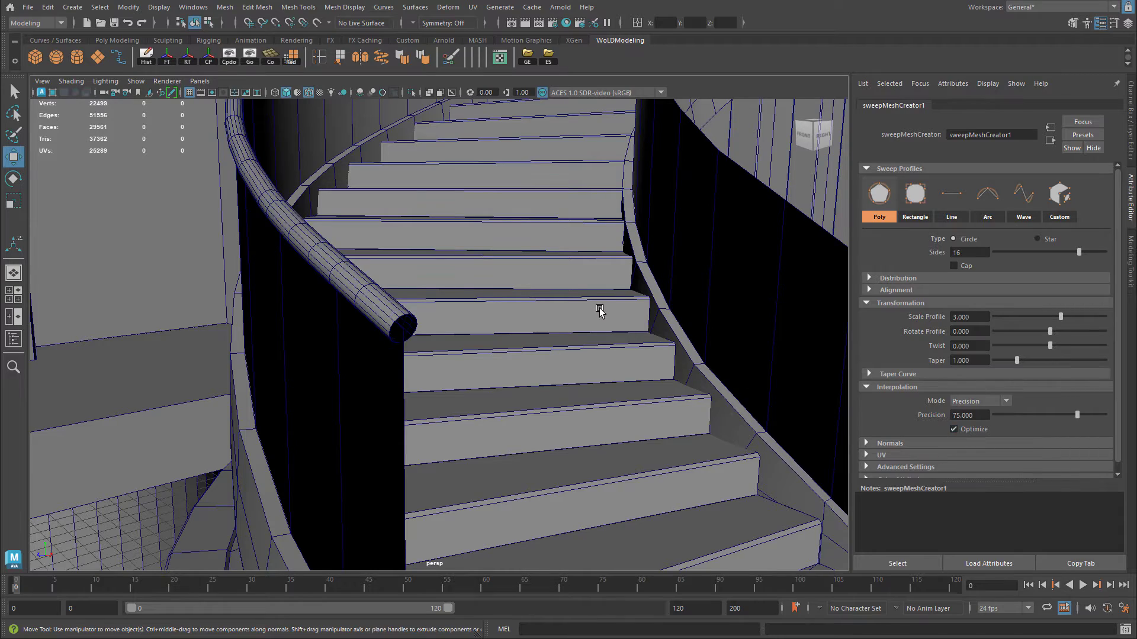
Step: Inspect the optimized handrail up the staircase, checking how it covers the wall's top edge where the stairs meet the walkway
{"action": "right_click_drag", "start_coordinate": [595, 302], "coordinate": [531, 282], "text": "alt"}
{"action": "left_click_drag", "start_coordinate": [531, 282], "coordinate": [448, 317], "text": "alt"}
{"action": "middle_click_drag", "start_coordinate": [483, 347], "coordinate": [493, 264], "text": "alt"}
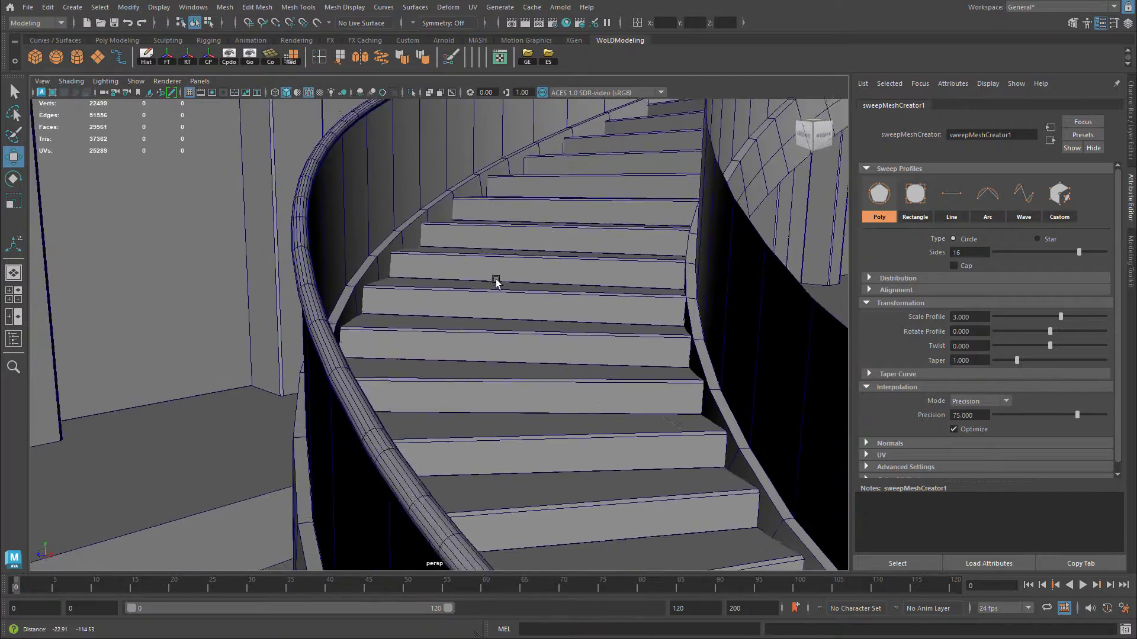
{"action": "right_click_drag", "start_coordinate": [494, 266], "coordinate": [457, 287], "text": "alt"}
{"action": "left_click_drag", "start_coordinate": [500, 294], "coordinate": [535, 282], "text": "alt"}
{"action": "right_click_drag", "start_coordinate": [536, 282], "coordinate": [537, 335], "text": "alt"}
{"action": "middle_click_drag", "start_coordinate": [538, 335], "coordinate": [497, 356], "text": "alt"}
{"action": "left_click_drag", "start_coordinate": [498, 356], "coordinate": [634, 336], "text": "alt"}
{"action": "middle_click_drag", "start_coordinate": [634, 335], "coordinate": [535, 301], "text": "alt"}
{"action": "mouse_move", "coordinate": [535, 301]}
{"action": "left_mouse_down", "text": "alt"}
{"action": "mouse_move", "coordinate": [650, 278]}
{"action": "mouse_move", "coordinate": [525, 308]}
{"action": "mouse_move", "coordinate": [616, 293]}
{"action": "mouse_move", "coordinate": [537, 293]}
{"action": "left_mouse_up", "text": "alt"}
{"action": "right_click_drag", "start_coordinate": [457, 284], "coordinate": [602, 273], "text": "alt"}
{"action": "left_click_drag", "start_coordinate": [602, 273], "coordinate": [545, 278], "text": "alt"}
{"action": "right_click_drag", "start_coordinate": [515, 289], "coordinate": [558, 289], "text": "alt"}
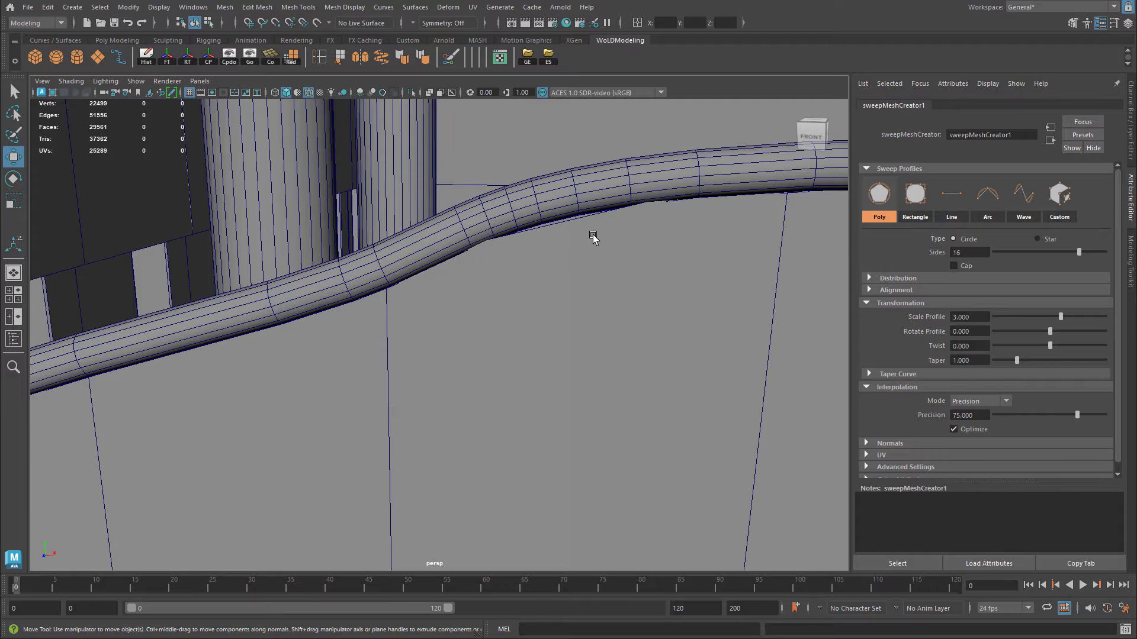
{"action": "left_click_drag", "start_coordinate": [594, 237], "coordinate": [501, 270], "text": "alt"}
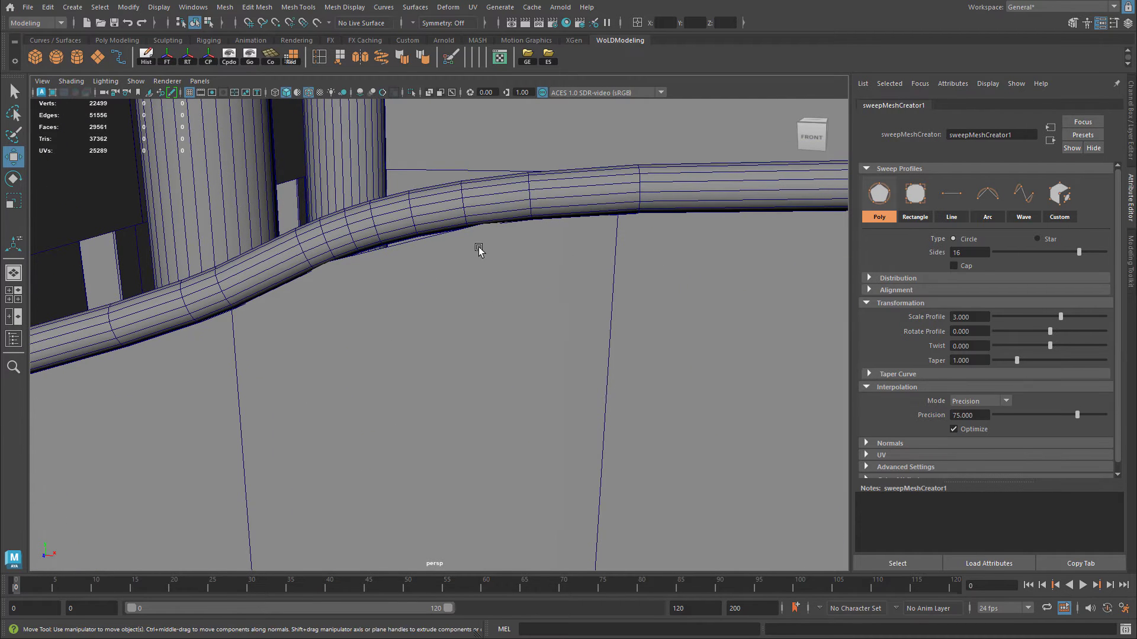
Step: Select the curve inside the handrail and switch to editing its control vertices in shaded display
{"action": "left_click", "coordinate": [414, 239]}
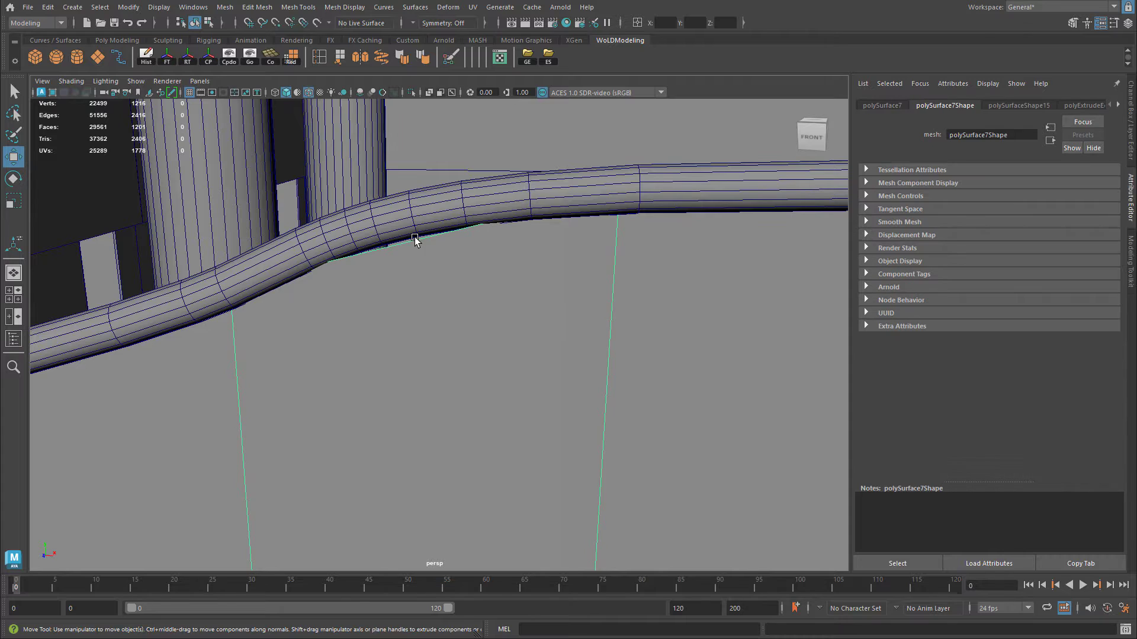
{"action": "key", "text": "4"}
{"action": "left_click", "coordinate": [448, 211]}
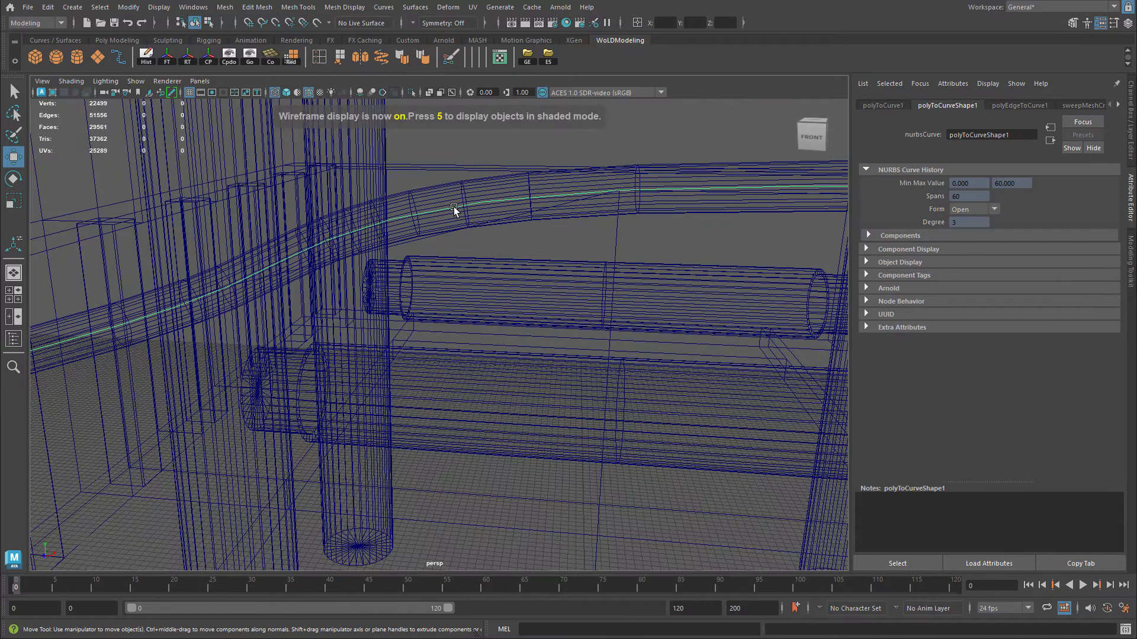
{"action": "right_click", "coordinate": [450, 134]}
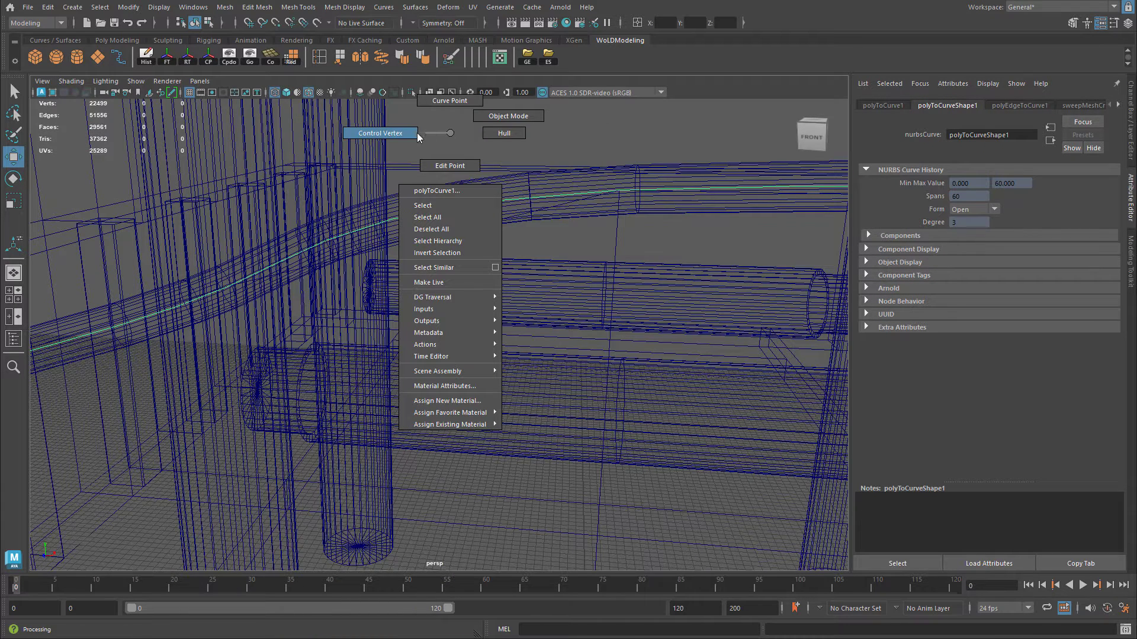
{"action": "right_click_drag", "start_coordinate": [400, 135], "coordinate": [396, 135]}
{"action": "key", "text": "5"}
Step: Reposition the curve's control vertices at the bend where the stairs meet the walkway to smooth the handrail's transition
{"action": "right_click_drag", "start_coordinate": [553, 208], "coordinate": [442, 206], "text": "alt"}
{"action": "left_click_drag", "start_coordinate": [428, 208], "coordinate": [427, 219]}
{"action": "middle_click_drag", "start_coordinate": [360, 264], "coordinate": [383, 247], "text": "alt"}
{"action": "right_click_drag", "start_coordinate": [383, 246], "coordinate": [426, 237], "text": "alt"}
{"action": "left_click", "coordinate": [496, 214]}
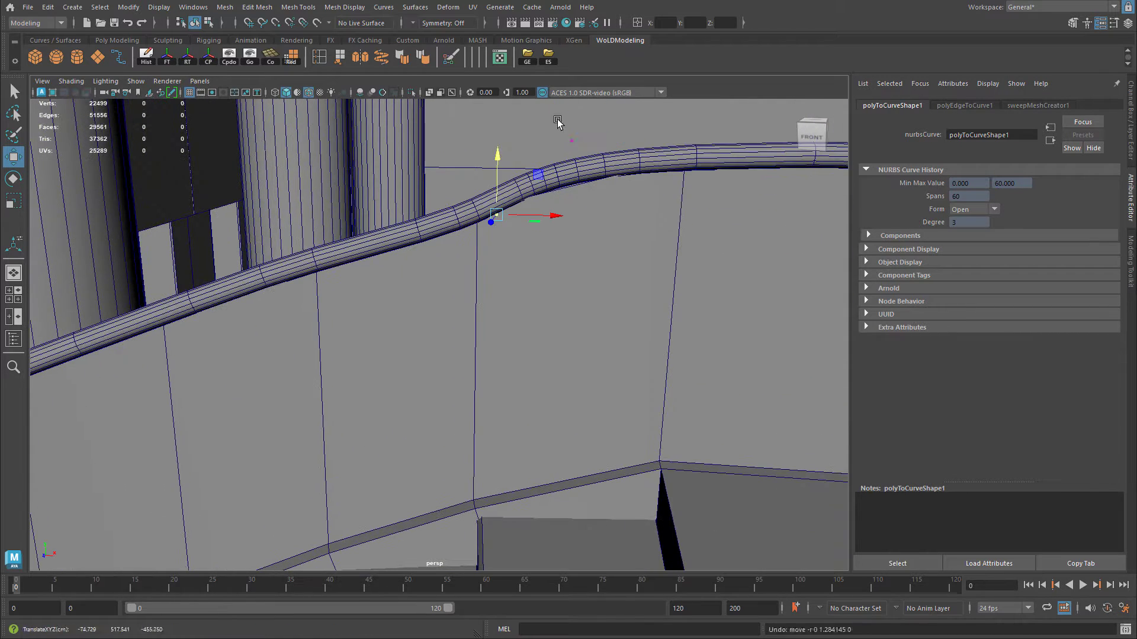
{"action": "left_click_drag", "start_coordinate": [556, 119], "coordinate": [709, 138]}
{"action": "middle_click_drag", "start_coordinate": [646, 228], "coordinate": [615, 242], "text": "alt"}
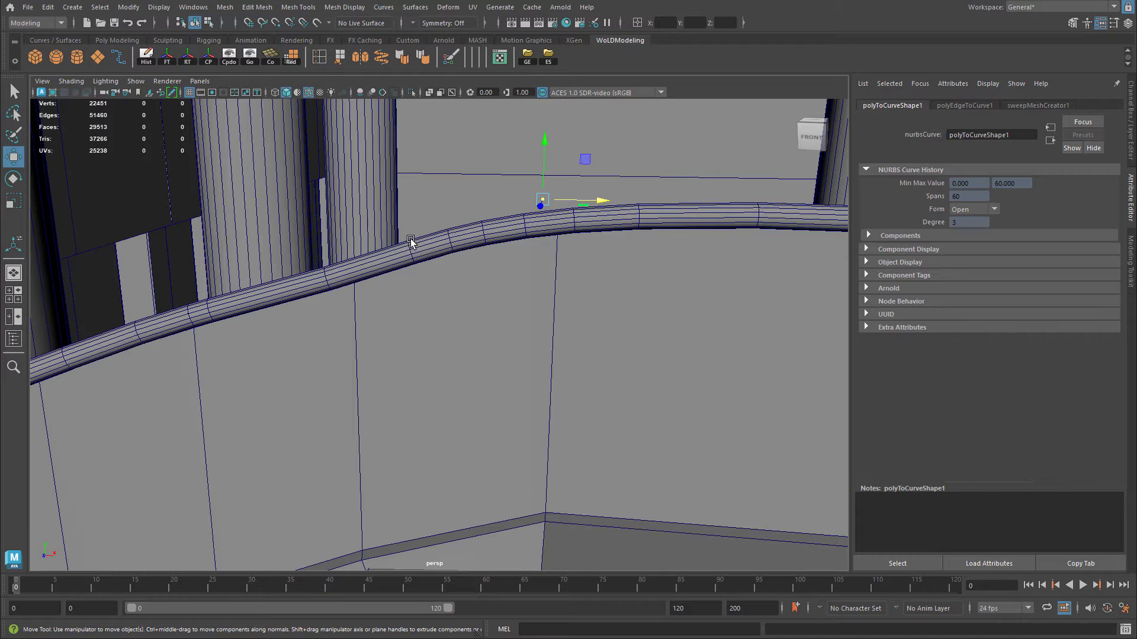
Step: Raise the control vertex just below the bend slightly and lower the one above it a little
{"action": "left_click_drag", "start_coordinate": [294, 227], "coordinate": [398, 308]}
{"action": "left_click_drag", "start_coordinate": [373, 222], "coordinate": [374, 211]}
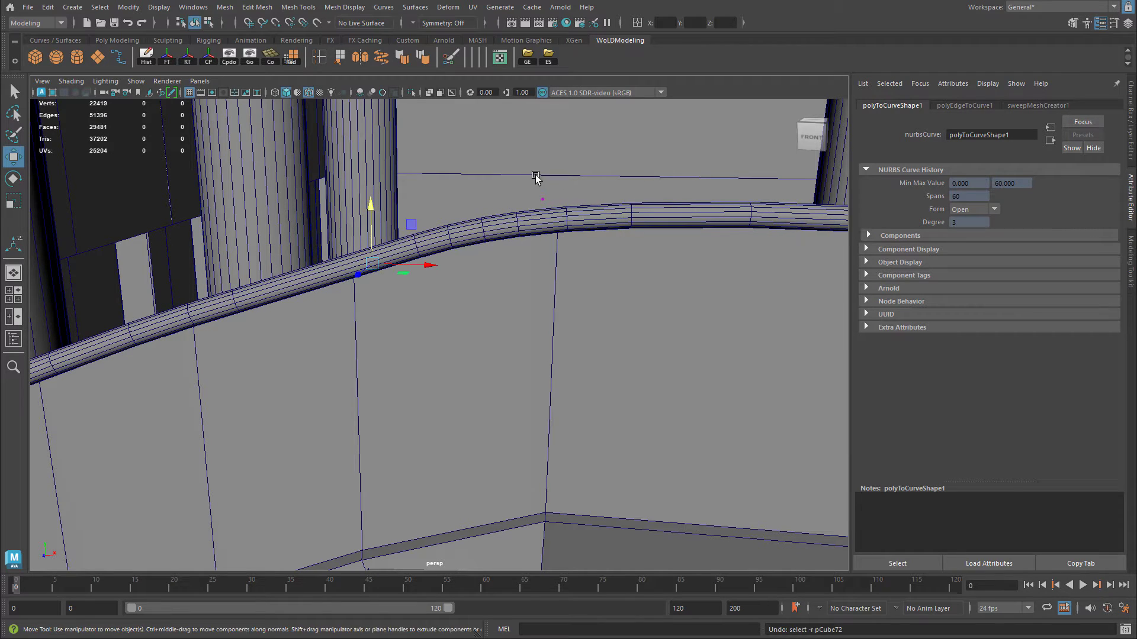
{"action": "left_click_drag", "start_coordinate": [536, 177], "coordinate": [562, 211]}
{"action": "left_click_drag", "start_coordinate": [545, 156], "coordinate": [545, 159]}
Step: Review the adjusted handrail across the whole staircase, ending at its lower end by the foot of the stairs
{"action": "scroll", "coordinate": [606, 221], "scroll_direction": "down", "scroll_amount": 5}
{"action": "left_click_drag", "start_coordinate": [607, 221], "coordinate": [609, 219], "text": "alt"}
{"action": "right_click_drag", "start_coordinate": [609, 219], "coordinate": [521, 223], "text": "alt"}
{"action": "scroll", "coordinate": [597, 233], "scroll_direction": "down", "scroll_amount": 4}
{"action": "middle_click_drag", "start_coordinate": [578, 273], "coordinate": [577, 244], "text": "alt"}
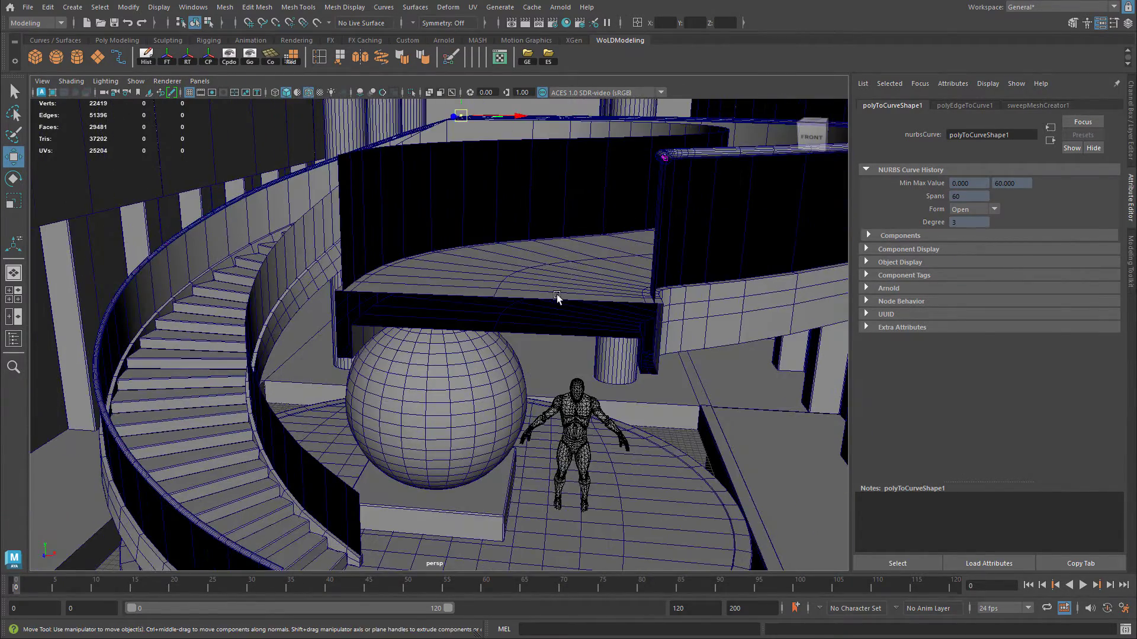
{"action": "middle_click_drag", "start_coordinate": [539, 317], "coordinate": [605, 226], "text": "alt"}
{"action": "middle_click_drag", "start_coordinate": [379, 333], "coordinate": [415, 283], "text": "alt"}
{"action": "right_click_drag", "start_coordinate": [415, 285], "coordinate": [468, 285], "text": "alt"}
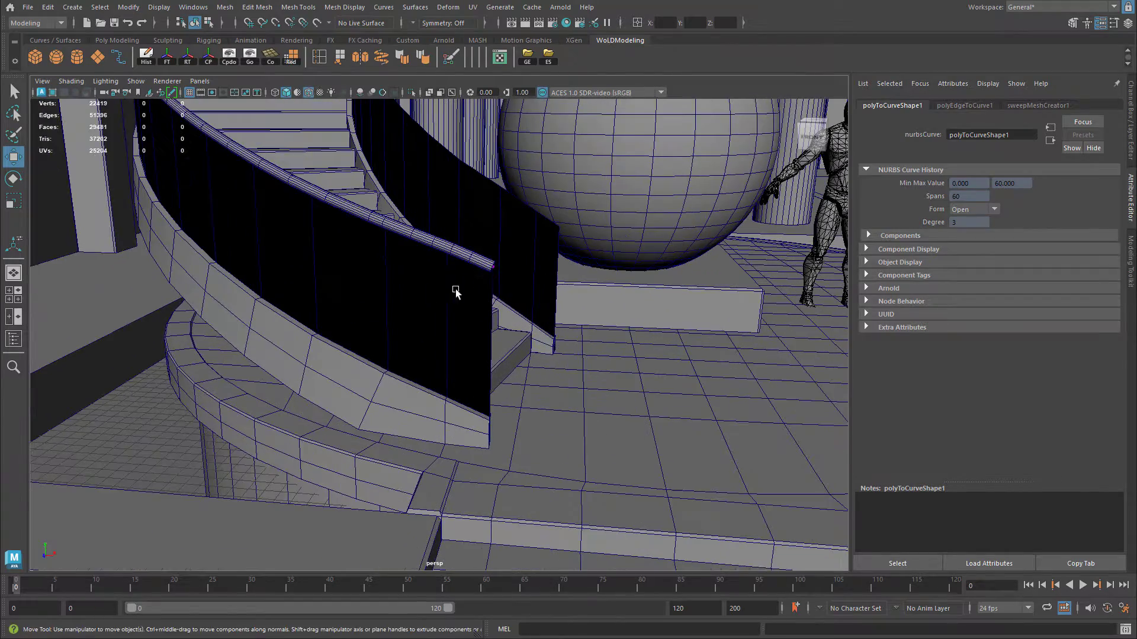
{"action": "left_click", "coordinate": [72, 7]}
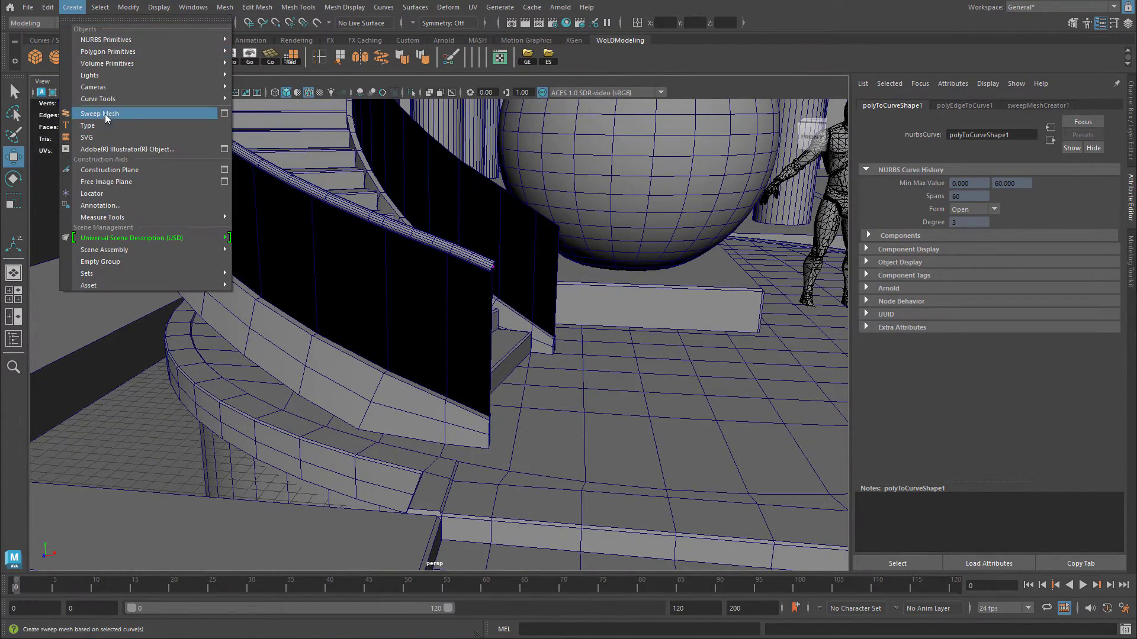
{"action": "middle_click_drag", "start_coordinate": [419, 238], "coordinate": [428, 262], "text": "alt"}
Step: Delete the swept handrail mesh and select the curve left on the outer railing's top edge
{"action": "left_click", "coordinate": [472, 276]}
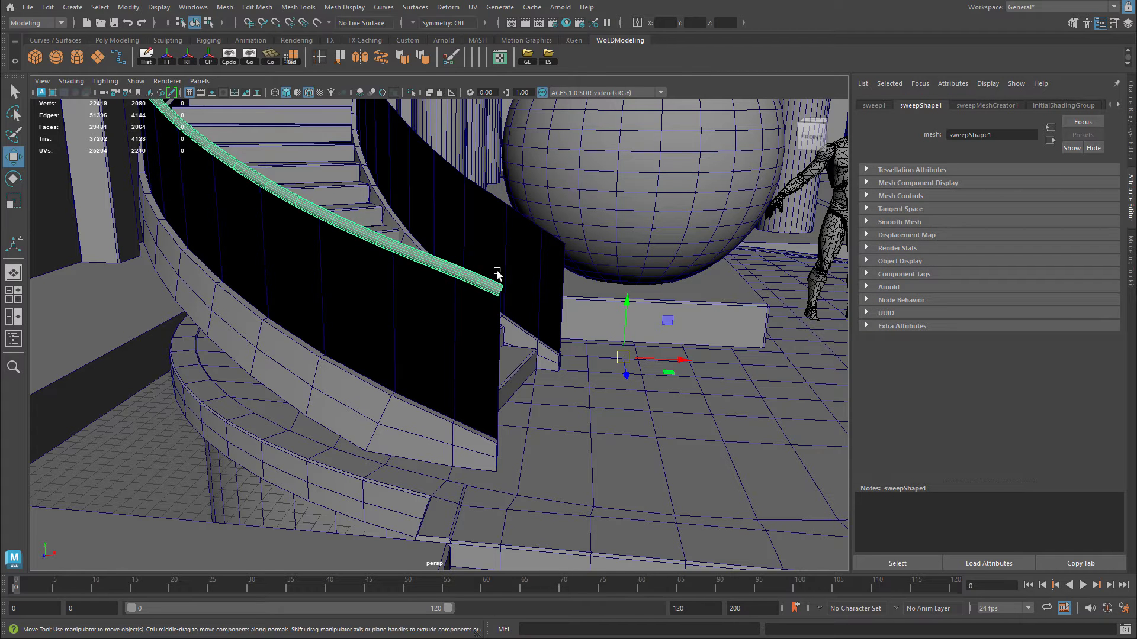
{"action": "key", "text": "Delete"}
{"action": "left_click", "coordinate": [445, 272]}
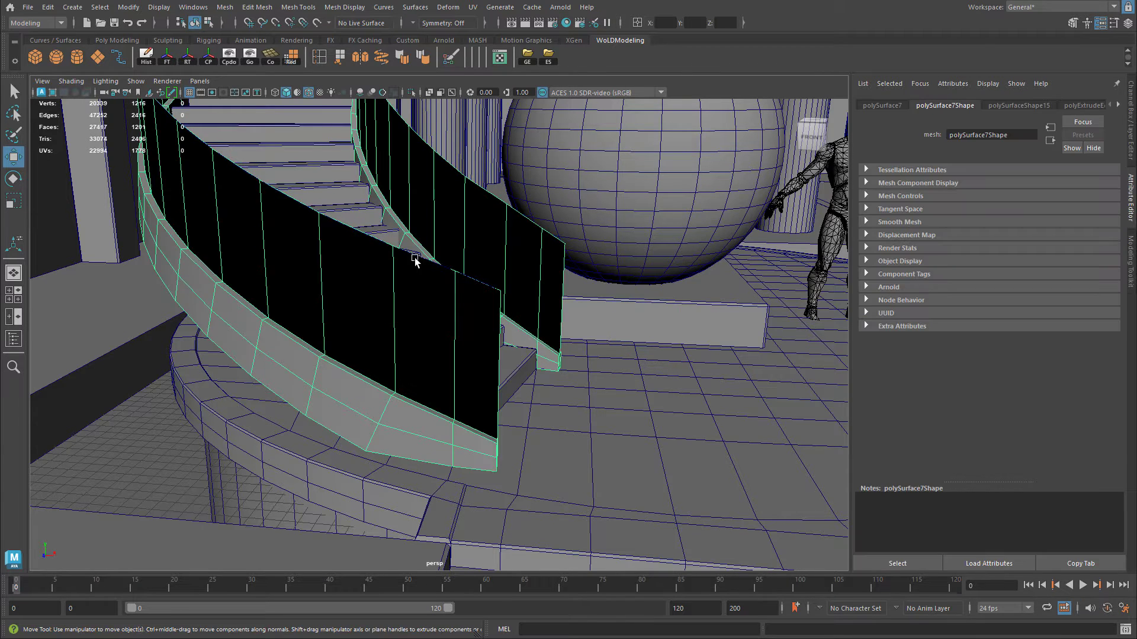
{"action": "left_click_drag", "start_coordinate": [385, 247], "coordinate": [383, 257], "text": "alt"}
{"action": "right_click_drag", "start_coordinate": [383, 256], "coordinate": [414, 249], "text": "alt"}
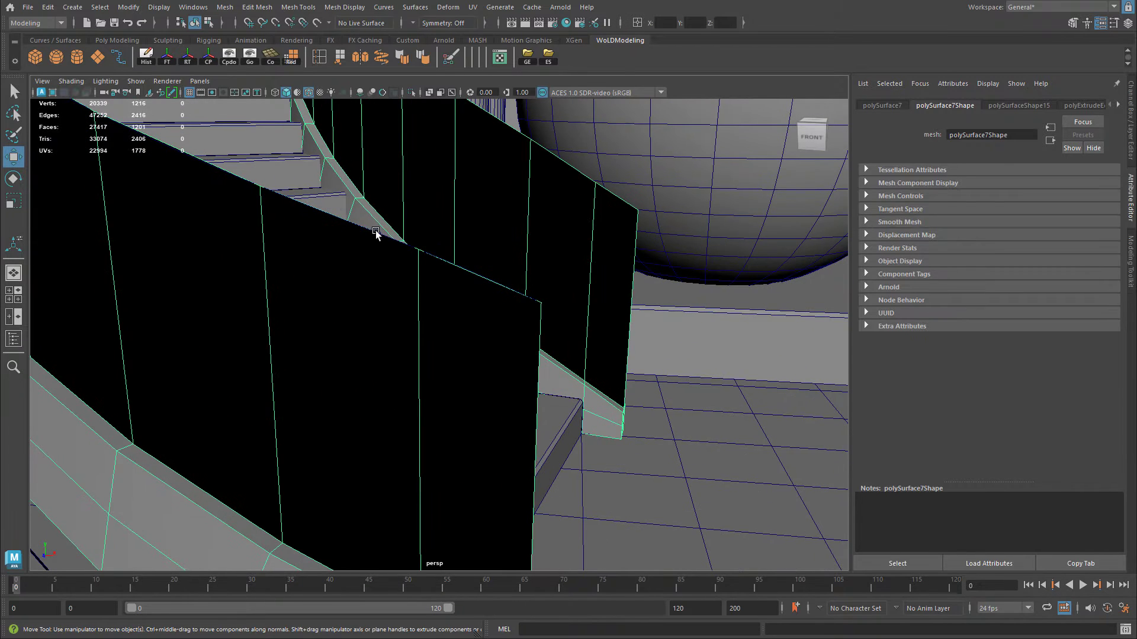
{"action": "left_click", "coordinate": [376, 231]}
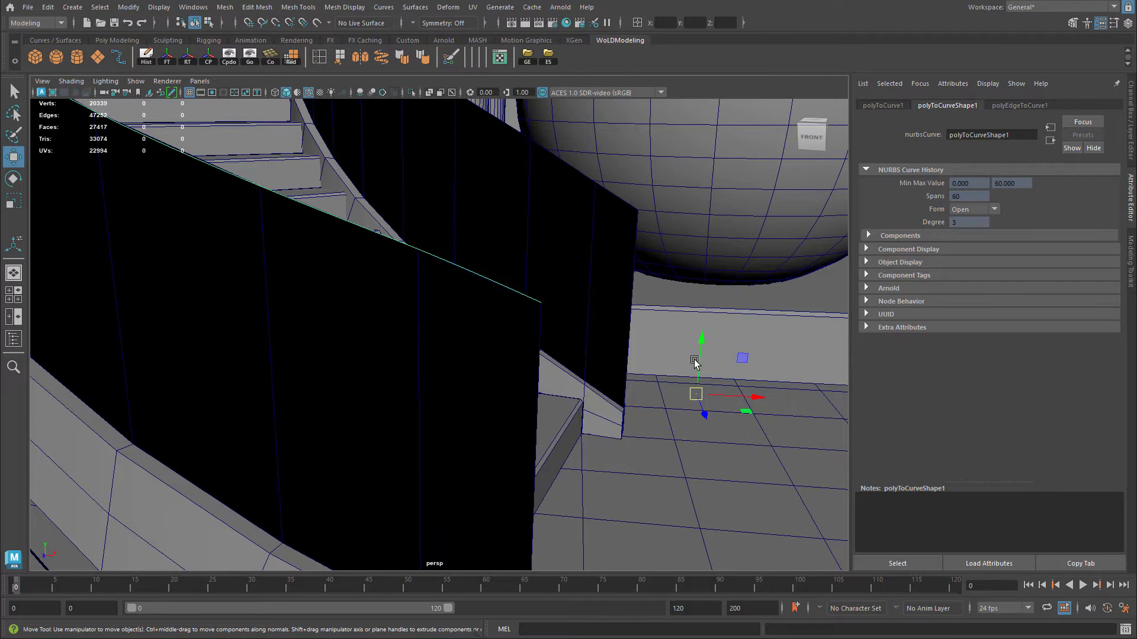
{"action": "left_click_drag", "start_coordinate": [695, 363], "coordinate": [675, 359], "text": "alt"}
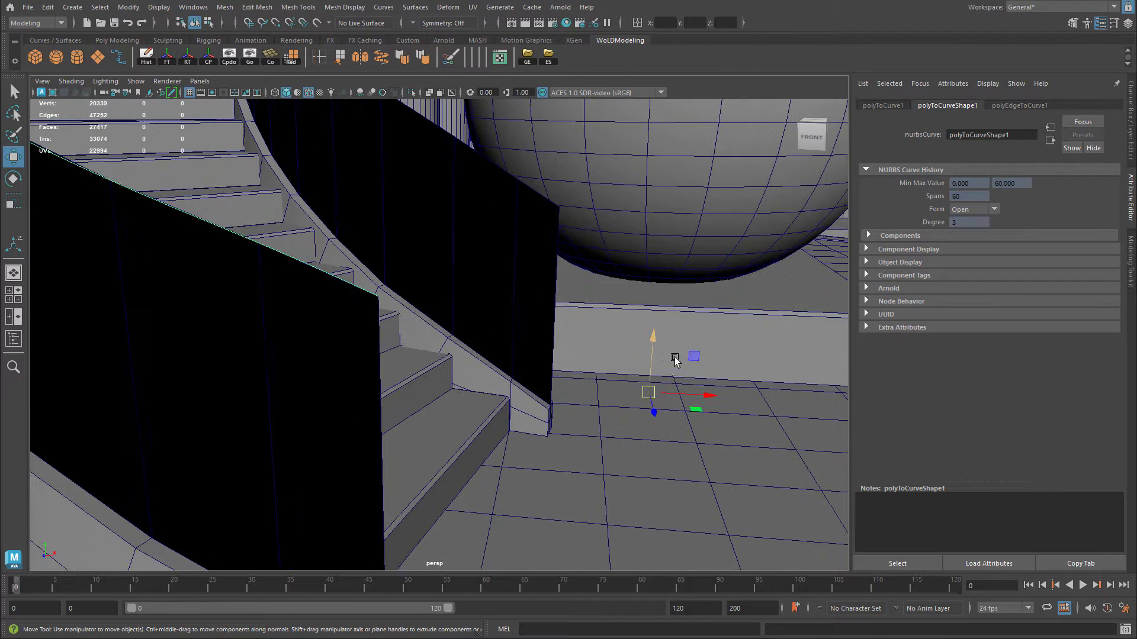
Step: Create a polygon cylinder and snap it to the rail curve's end at the foot of the stairs
{"action": "left_click", "coordinate": [77, 57]}
{"action": "left_click_drag", "start_coordinate": [353, 300], "coordinate": [395, 302], "text": "alt"}
{"action": "key", "text": "v"}
{"action": "middle_click_drag", "start_coordinate": [407, 305], "coordinate": [422, 315]}
{"action": "left_click_drag", "start_coordinate": [443, 331], "coordinate": [418, 264], "text": "alt"}
Step: Rotate the cylinder onto its side in line with the curve and center its end cap on the curve's end
{"action": "key", "text": "f"}
{"action": "key", "text": "e"}
{"action": "mouse_move", "coordinate": [334, 324]}
{"action": "middle_mouse_down"}
{"action": "mouse_move", "coordinate": [309, 317]}
{"action": "mouse_move", "coordinate": [347, 329]}
{"action": "middle_mouse_up"}
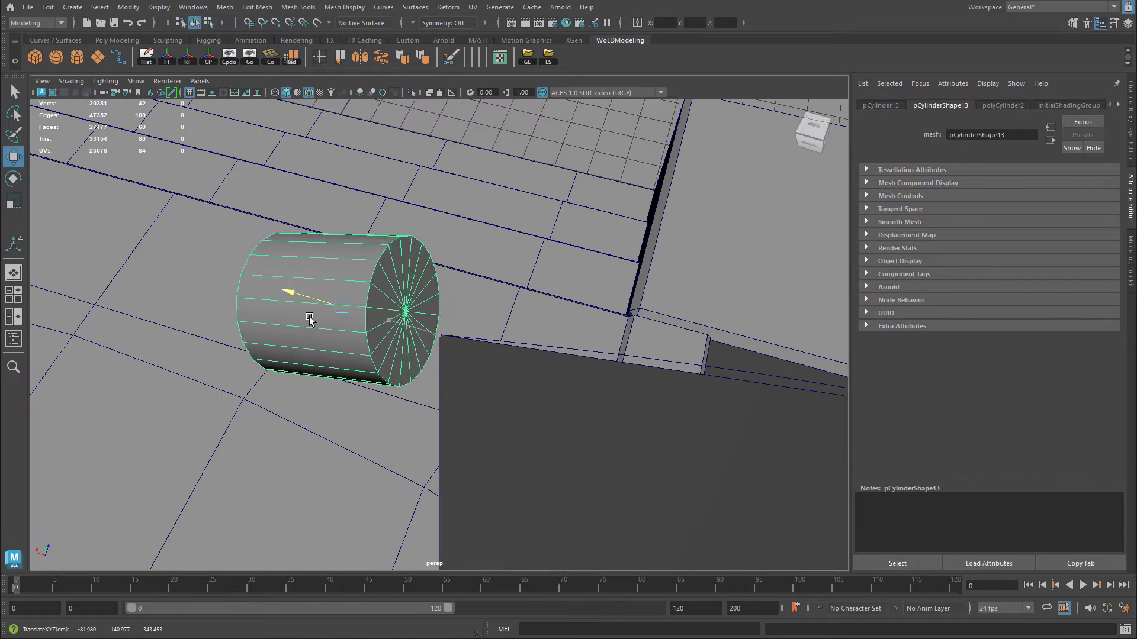
{"action": "left_click_drag", "start_coordinate": [375, 286], "coordinate": [379, 302]}
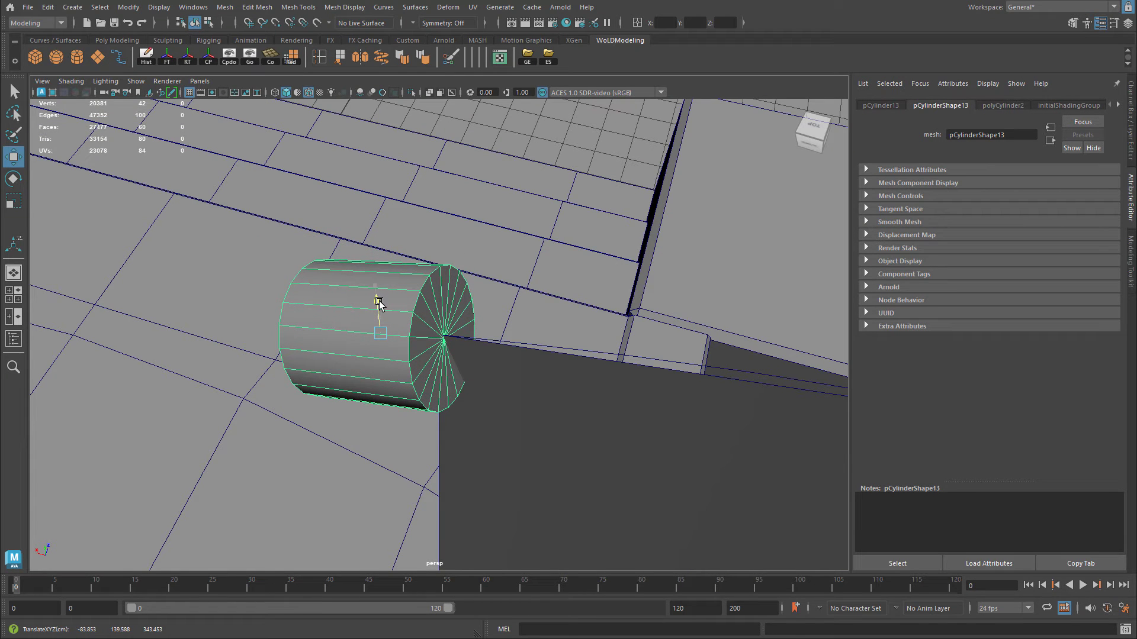
{"action": "middle_click_drag", "start_coordinate": [379, 302], "coordinate": [356, 328]}
Step: Try to extrude the cylinder's end-cap faces next to the wall along the rail curve
{"action": "left_click_drag", "start_coordinate": [525, 354], "coordinate": [592, 345], "text": "alt"}
{"action": "left_click_drag", "start_coordinate": [527, 325], "coordinate": [605, 335], "text": "alt"}
{"action": "right_click_drag", "start_coordinate": [549, 324], "coordinate": [536, 309]}
{"action": "mouse_move", "coordinate": [526, 299]}
{"action": "left_mouse_down"}
{"action": "mouse_move", "coordinate": [516, 362]}
{"action": "mouse_move", "coordinate": [533, 305]}
{"action": "mouse_move", "coordinate": [548, 321]}
{"action": "mouse_move", "coordinate": [320, 306]}
{"action": "mouse_move", "coordinate": [450, 279]}
{"action": "mouse_move", "coordinate": [424, 297]}
{"action": "mouse_move", "coordinate": [497, 297]}
{"action": "mouse_move", "coordinate": [498, 320]}
{"action": "mouse_move", "coordinate": [457, 322]}
{"action": "left_mouse_up"}
{"action": "right_click_drag", "start_coordinate": [457, 321], "coordinate": [557, 346], "text": "alt"}
{"action": "left_click", "coordinate": [545, 346]}
{"action": "right_click_drag", "start_coordinate": [553, 385], "coordinate": [436, 343], "text": "alt"}
{"action": "left_click_drag", "start_coordinate": [436, 343], "coordinate": [459, 339], "text": "alt"}
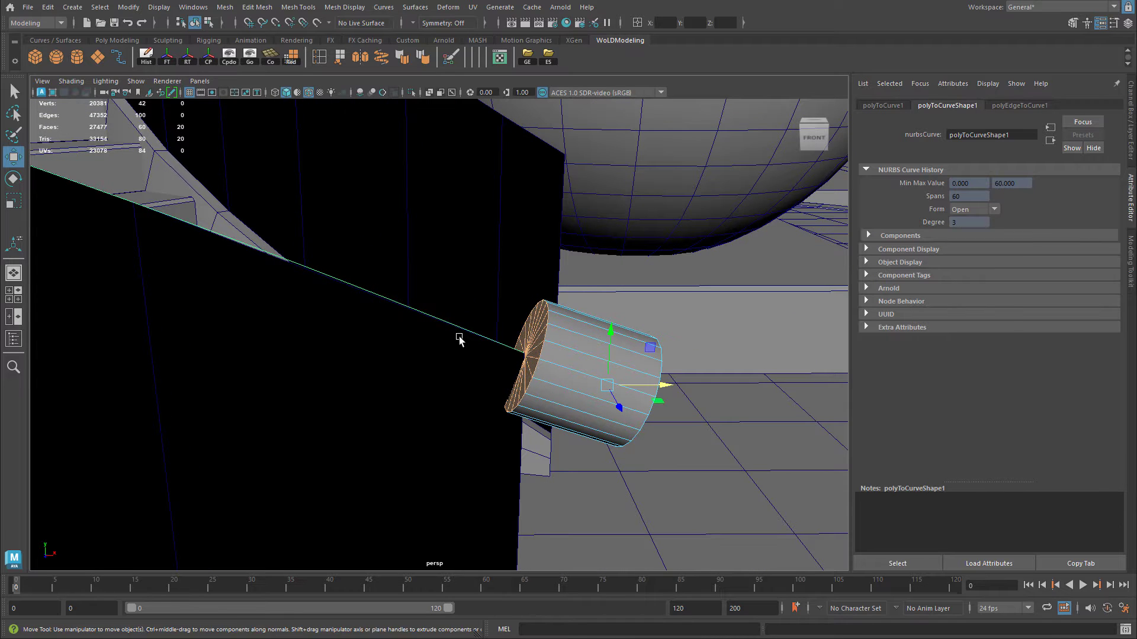
{"action": "key", "text": "ctrl+e"}
{"action": "right_click_drag", "start_coordinate": [698, 342], "coordinate": [442, 332], "text": "alt"}
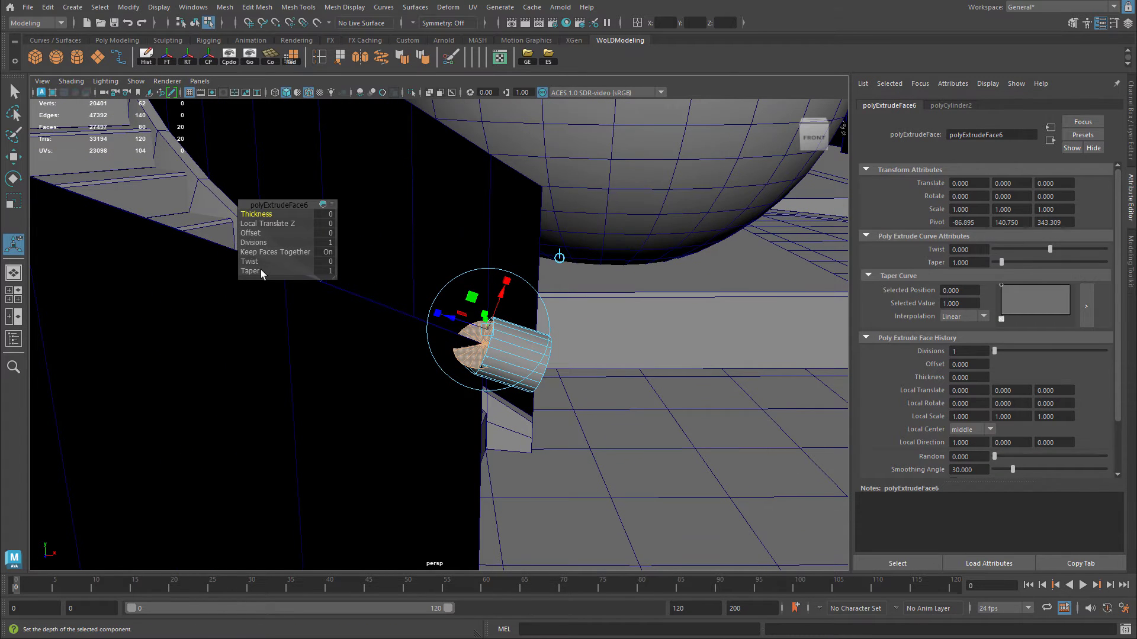
Step: Set the curve extrusion's Divisions to 25 and check its path over the whole staircase
{"action": "left_click_drag", "start_coordinate": [254, 243], "coordinate": [522, 253]}
{"action": "right_click_drag", "start_coordinate": [762, 292], "coordinate": [107, 271], "text": "alt"}
{"action": "middle_click_drag", "start_coordinate": [645, 305], "coordinate": [640, 360], "text": "alt"}
{"action": "right_click_drag", "start_coordinate": [640, 360], "coordinate": [460, 336], "text": "alt"}
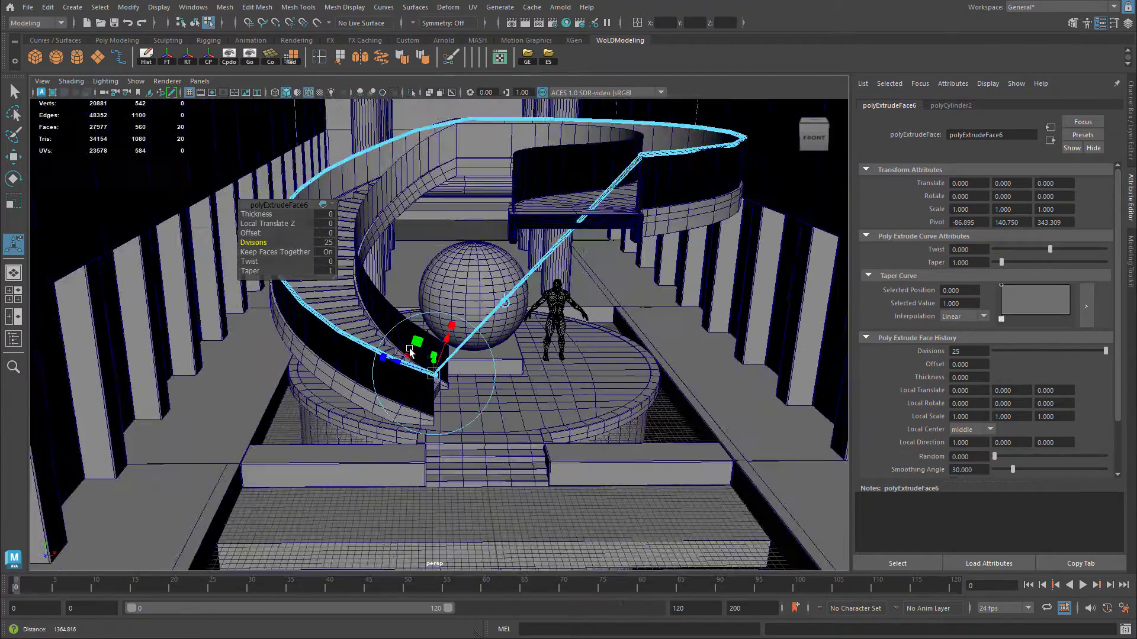
{"action": "middle_click_drag", "start_coordinate": [461, 336], "coordinate": [461, 362], "text": "alt"}
{"action": "right_click_drag", "start_coordinate": [403, 376], "coordinate": [451, 398], "text": "alt"}
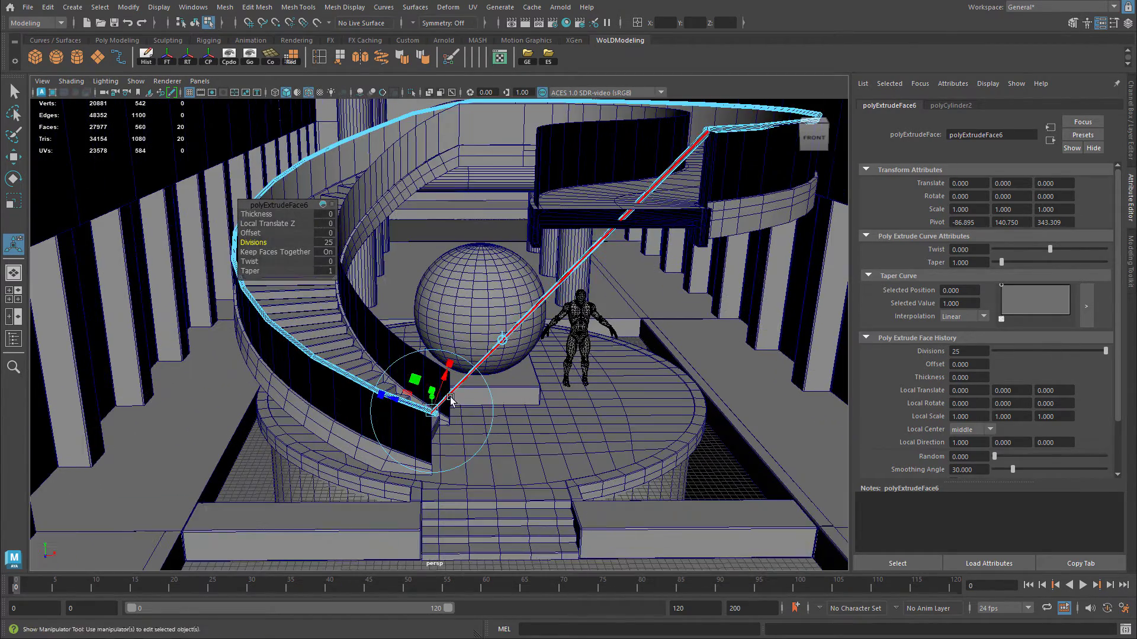
{"action": "middle_click_drag", "start_coordinate": [462, 247], "coordinate": [470, 248], "text": "alt"}
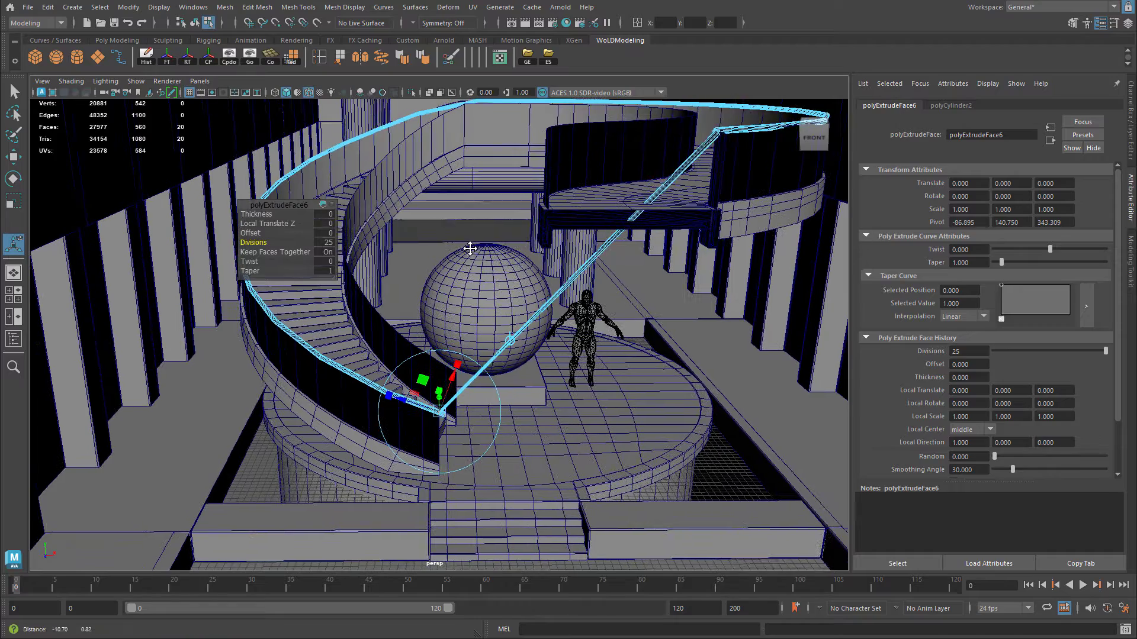
Step: Undo the curve extrusion and the face selection on the cylinder
{"action": "key", "text": "ctrl+z"}
{"action": "middle_click_drag", "start_coordinate": [704, 199], "coordinate": [553, 278], "text": "alt"}
{"action": "key", "text": "ctrl+z"}
{"action": "middle_click_drag", "start_coordinate": [408, 332], "coordinate": [504, 234], "text": "alt"}
{"action": "right_click_drag", "start_coordinate": [503, 234], "coordinate": [511, 325], "text": "alt"}
{"action": "key", "text": "ctrl+z"}
{"action": "key", "text": "ctrl+z"}
{"action": "key", "text": "ctrl+z"}
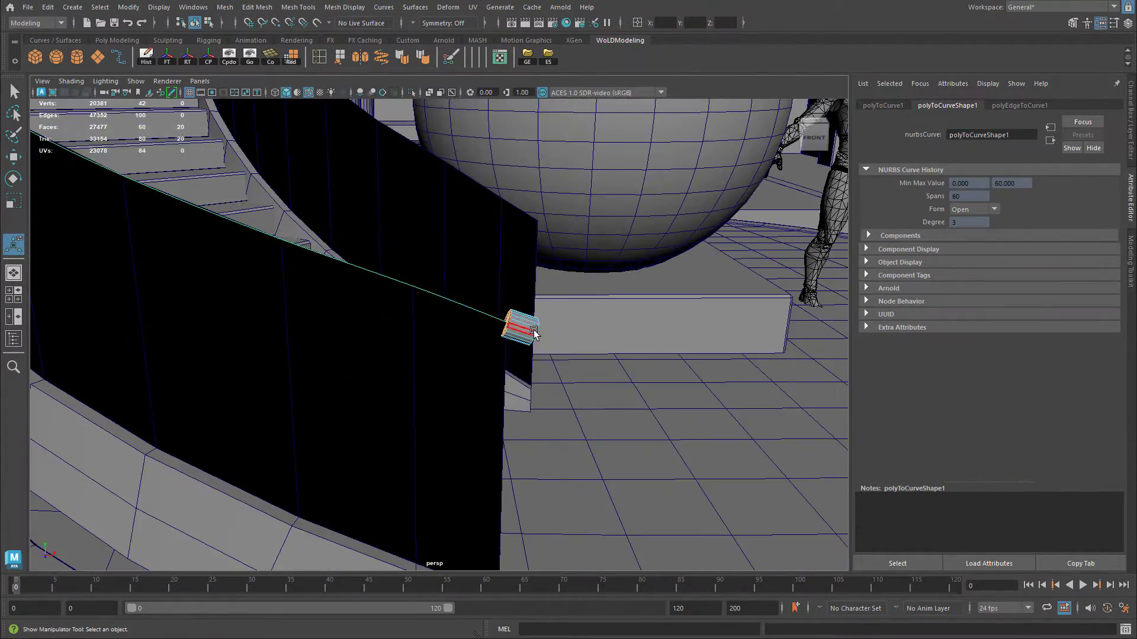
{"action": "key", "text": "ctrl+z"}
Step: Reverse the direction of the rail curve on the outer wall's top edge
{"action": "left_click", "coordinate": [471, 307]}
{"action": "middle_click_drag", "start_coordinate": [657, 285], "coordinate": [468, 360], "text": "alt"}
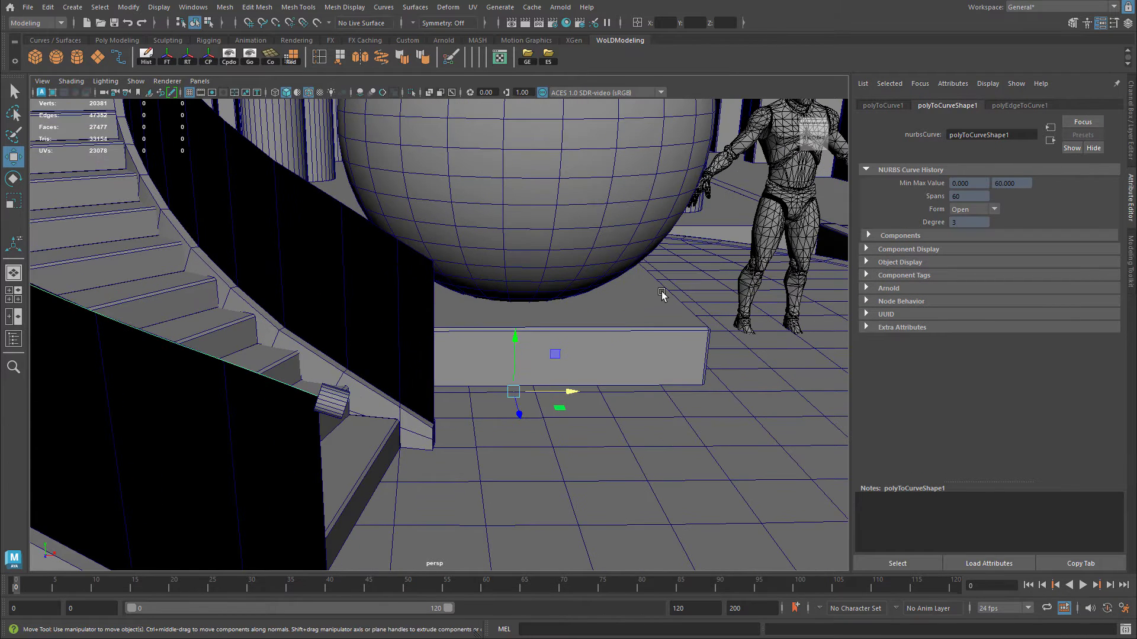
{"action": "left_click", "coordinate": [383, 7]}
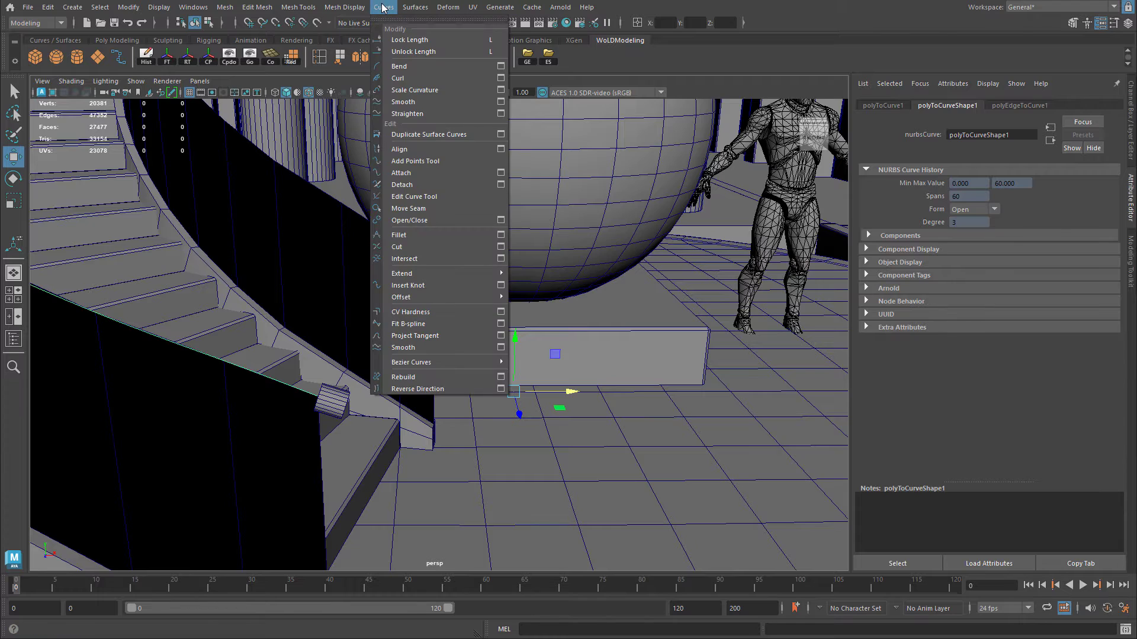
{"action": "left_click", "coordinate": [427, 389]}
{"action": "left_click_drag", "start_coordinate": [452, 363], "coordinate": [688, 303], "text": "alt"}
{"action": "middle_click_drag", "start_coordinate": [689, 303], "coordinate": [601, 337], "text": "alt"}
{"action": "right_click_drag", "start_coordinate": [601, 337], "coordinate": [685, 360], "text": "alt"}
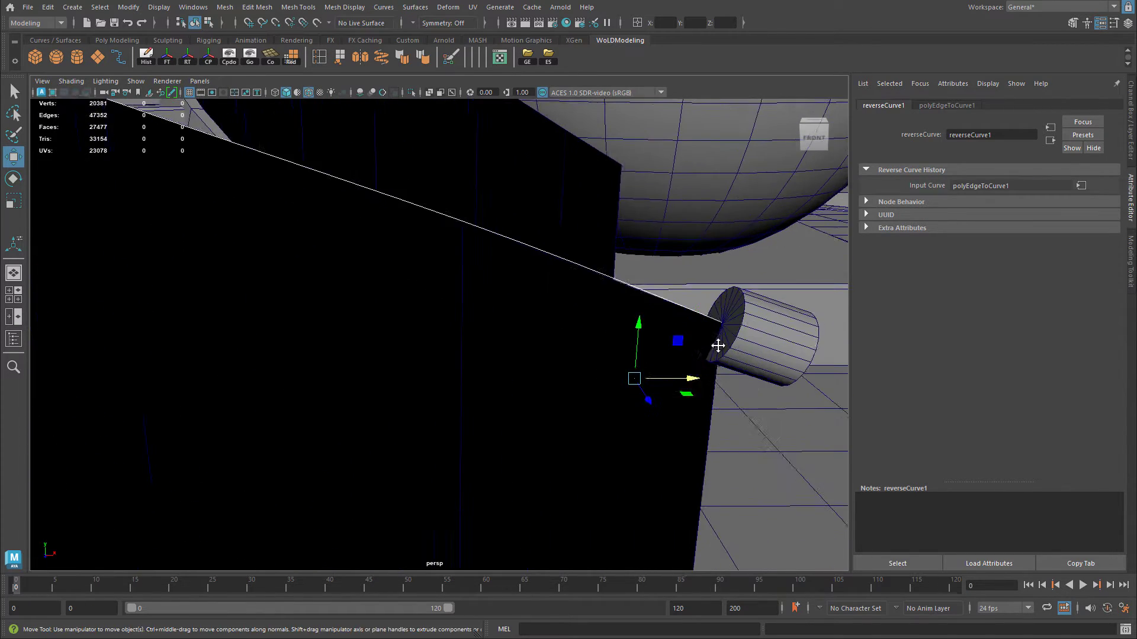
Step: Extrude the cylinder's end-cap faces along the reversed rail curve with 25 divisions
{"action": "middle_click_drag", "start_coordinate": [685, 361], "coordinate": [565, 365], "text": "alt"}
{"action": "left_click", "coordinate": [600, 346]}
{"action": "right_click_drag", "start_coordinate": [591, 355], "coordinate": [588, 362]}
{"action": "left_click", "coordinate": [547, 339], "text": "shift"}
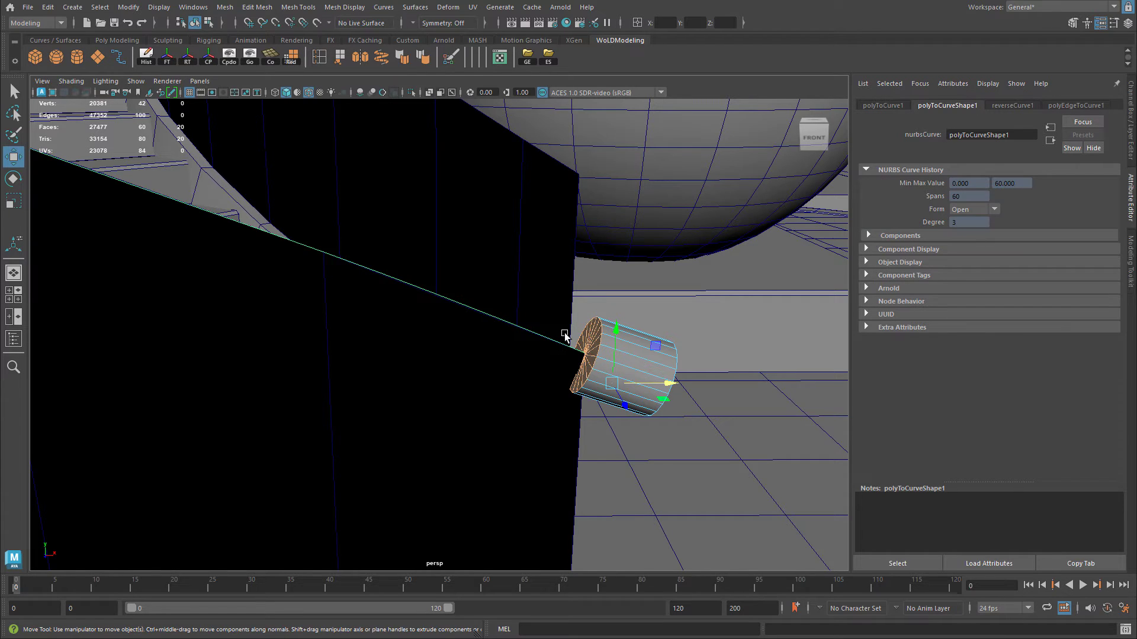
{"action": "key", "text": "ctrl+e"}
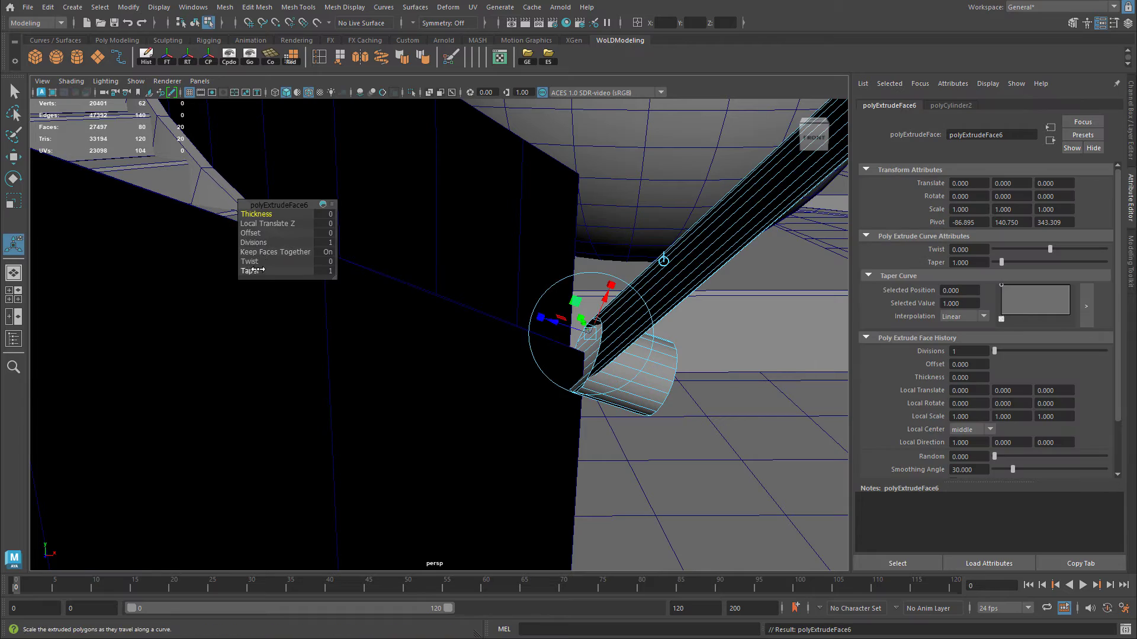
{"action": "left_click_drag", "start_coordinate": [257, 244], "coordinate": [498, 397]}
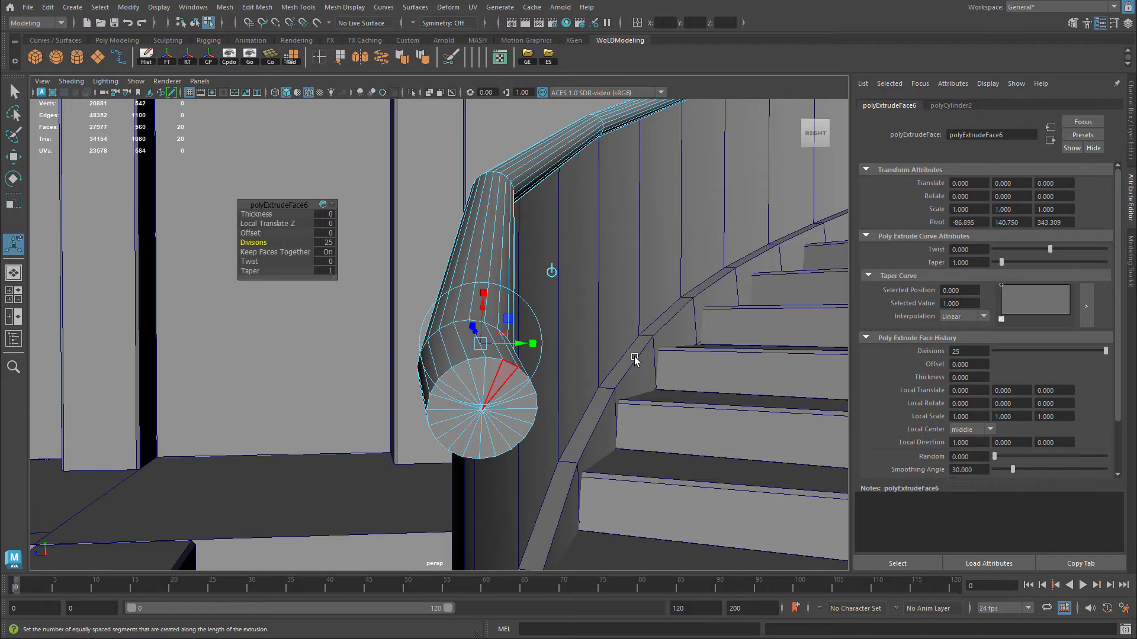
Step: Inspect how the extruded handrail follows the wall from the foot of the stairs to the walkway's far end
{"action": "right_click_drag", "start_coordinate": [625, 357], "coordinate": [613, 358], "text": "alt"}
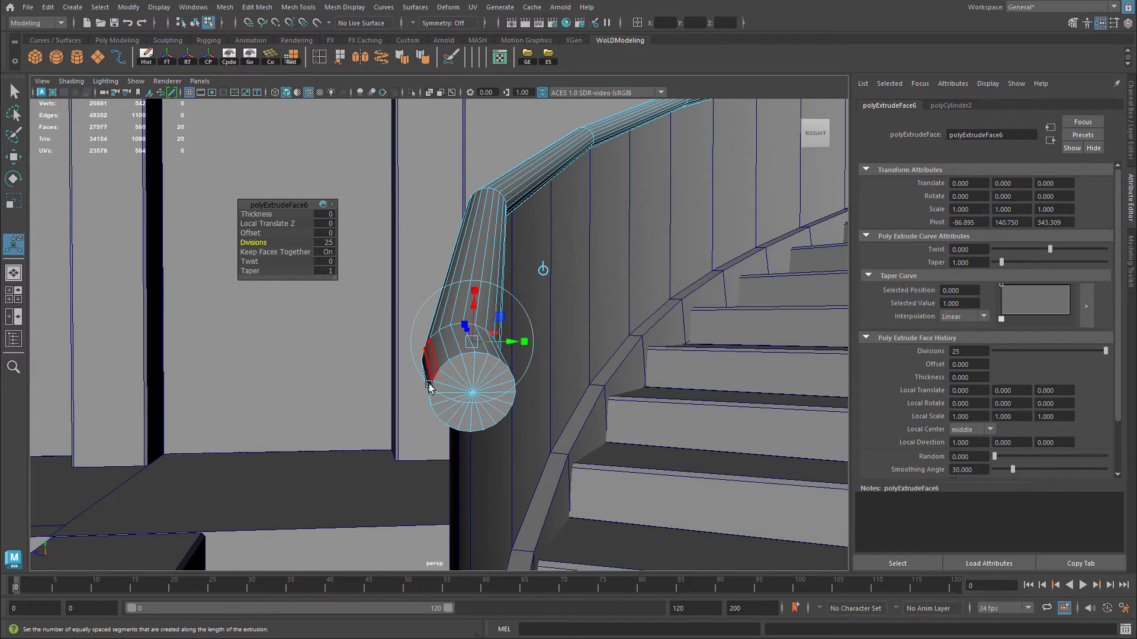
{"action": "left_click_drag", "start_coordinate": [497, 379], "coordinate": [473, 404], "text": "alt"}
{"action": "scroll", "coordinate": [507, 276], "scroll_direction": "down", "scroll_amount": 5}
{"action": "left_click_drag", "start_coordinate": [494, 278], "coordinate": [627, 296], "text": "alt"}
{"action": "right_click_drag", "start_coordinate": [627, 296], "coordinate": [442, 350], "text": "alt"}
{"action": "middle_click_drag", "start_coordinate": [539, 183], "coordinate": [431, 464], "text": "alt"}
{"action": "scroll", "coordinate": [533, 294], "scroll_direction": "up", "scroll_amount": 3}
{"action": "left_click_drag", "start_coordinate": [431, 465], "coordinate": [411, 407], "text": "alt"}
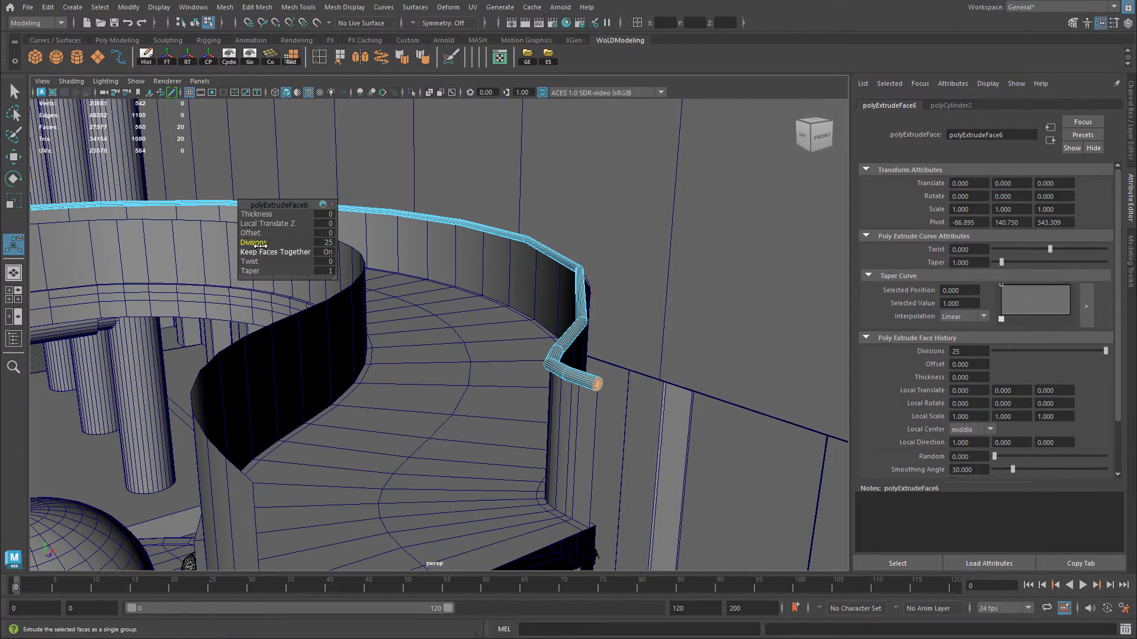
Step: Set the divisions of the handrail's curve extrusion to 60 and leave the extrude settings
{"action": "double_click", "coordinate": [329, 243]}
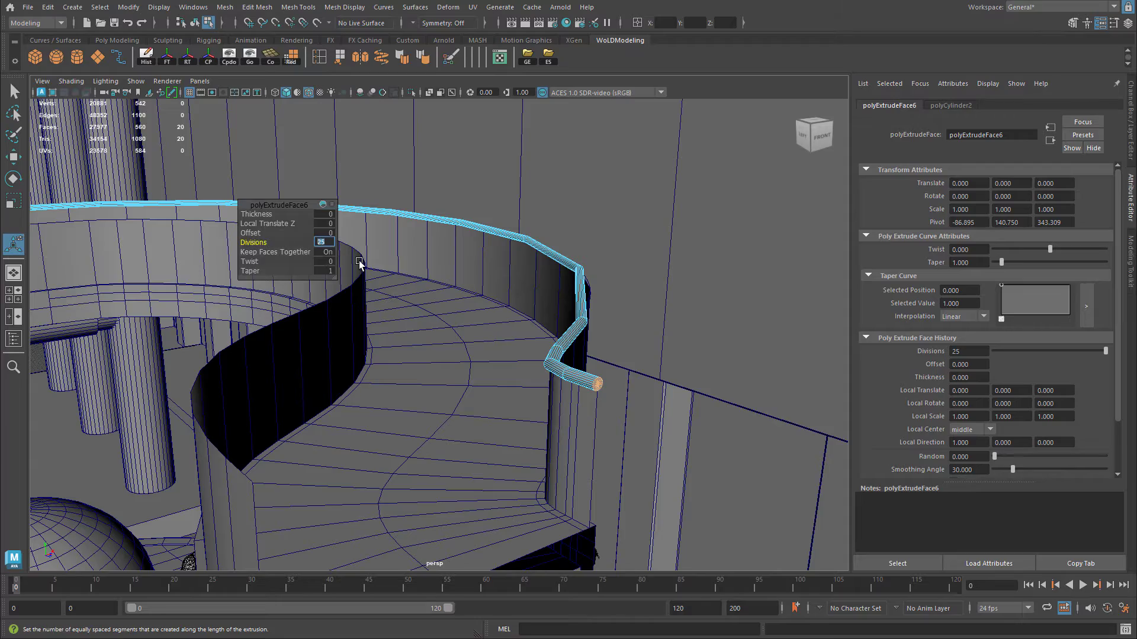
{"action": "type", "text": "60"}
{"action": "key", "text": "Return"}
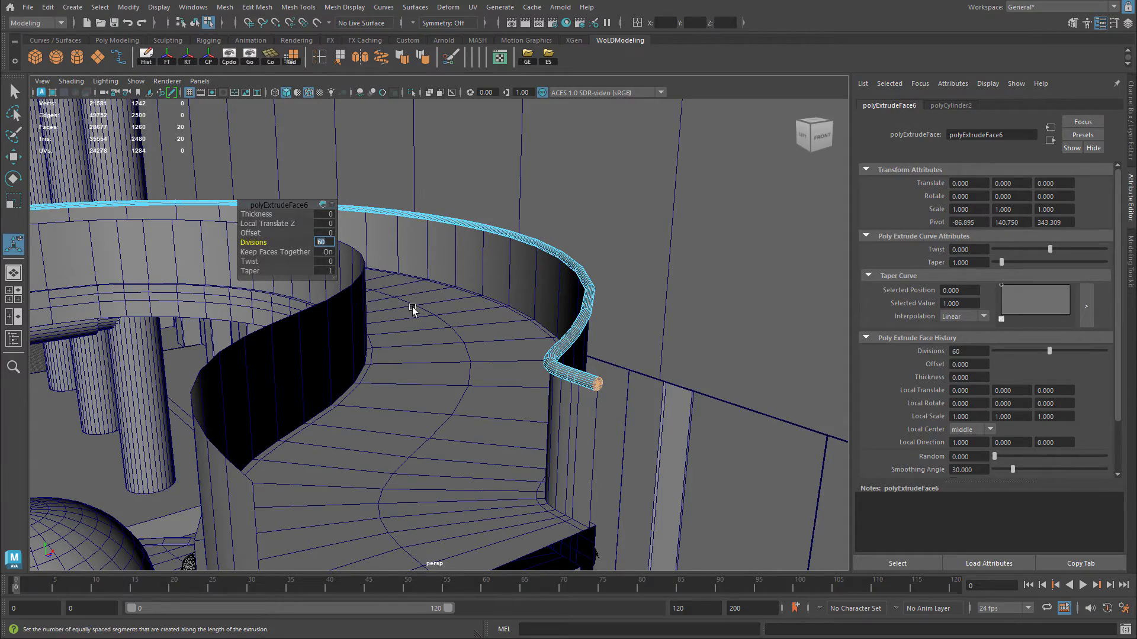
{"action": "left_click_drag", "start_coordinate": [410, 309], "coordinate": [353, 261], "text": "alt"}
{"action": "key", "text": "w"}
{"action": "middle_click_drag", "start_coordinate": [238, 308], "coordinate": [301, 254], "text": "alt"}
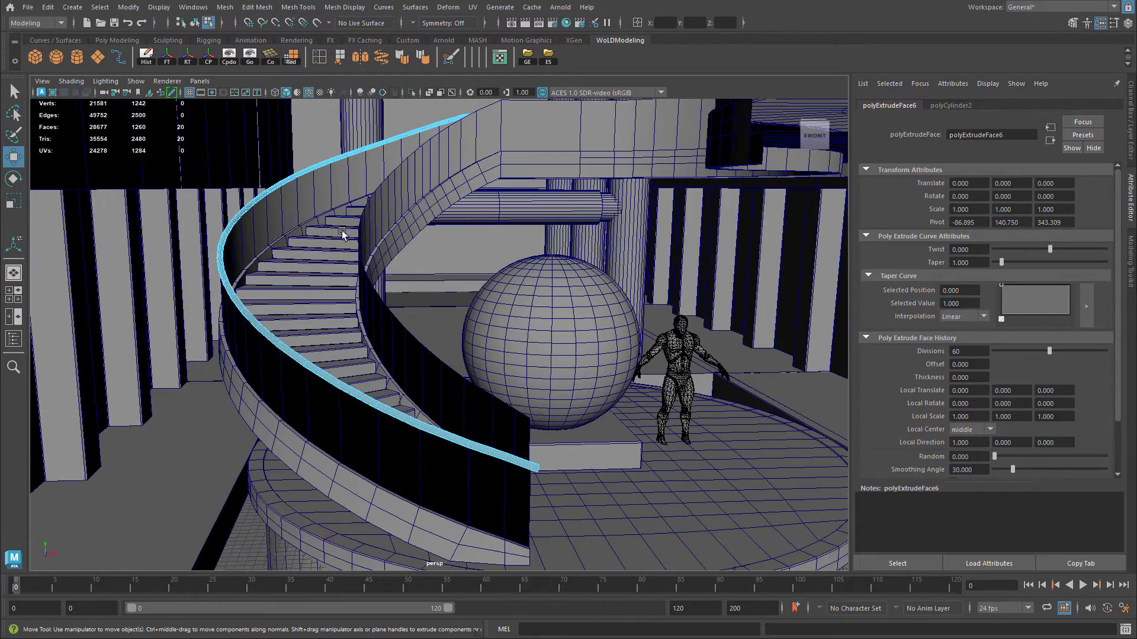
Step: Return the handrail to object mode, select the rail curve inside it in wireframe display, and switch the curve to control vertex editing
{"action": "right_click_drag", "start_coordinate": [229, 284], "coordinate": [276, 268]}
{"action": "middle_click_drag", "start_coordinate": [236, 318], "coordinate": [264, 178], "text": "alt"}
{"action": "right_click_drag", "start_coordinate": [264, 178], "coordinate": [550, 256], "text": "alt"}
{"action": "middle_click_drag", "start_coordinate": [550, 257], "coordinate": [439, 325], "text": "alt"}
{"action": "key", "text": "4"}
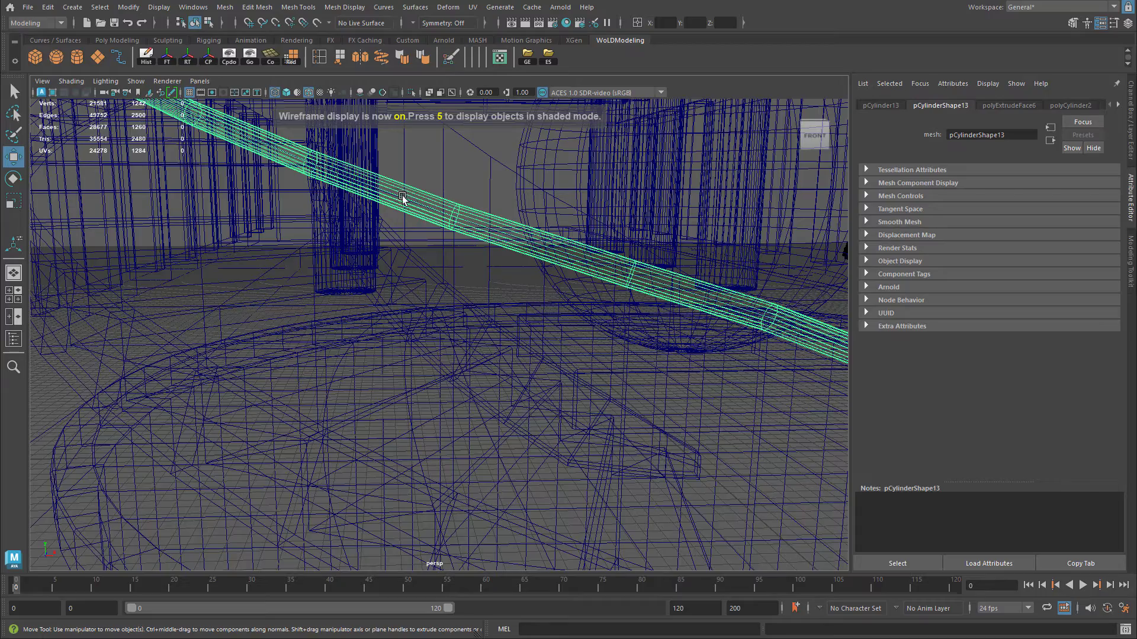
{"action": "left_click_drag", "start_coordinate": [397, 200], "coordinate": [414, 261], "text": "alt"}
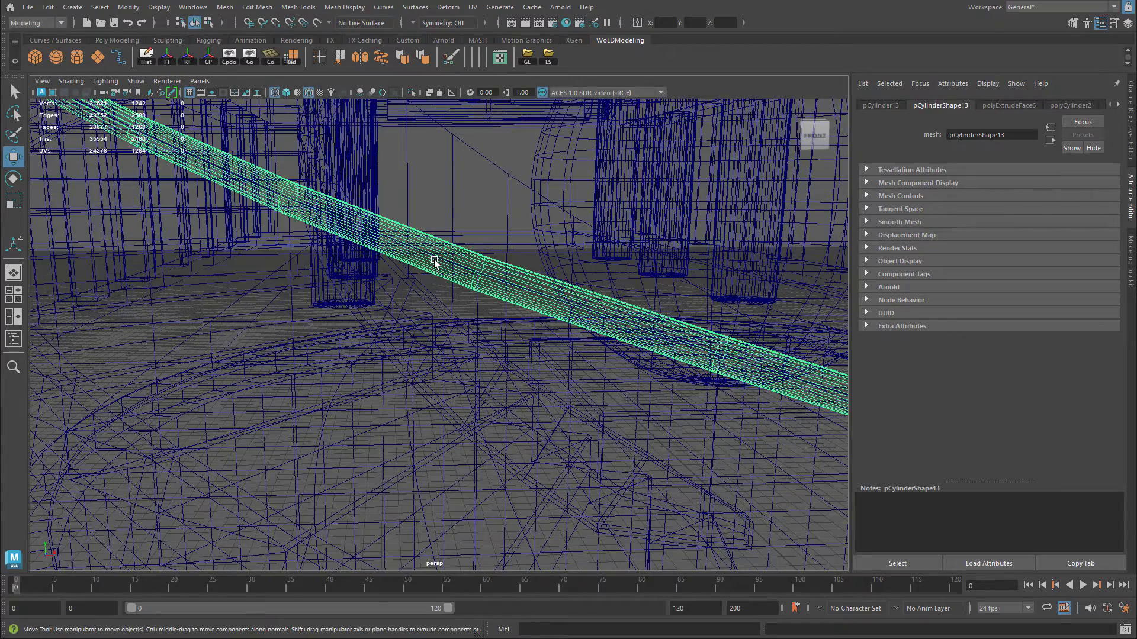
{"action": "right_click_drag", "start_coordinate": [439, 261], "coordinate": [545, 293], "text": "alt"}
{"action": "left_click", "coordinate": [546, 294]}
{"action": "right_click_drag", "start_coordinate": [614, 286], "coordinate": [101, 295], "text": "alt"}
{"action": "right_click", "coordinate": [452, 258]}
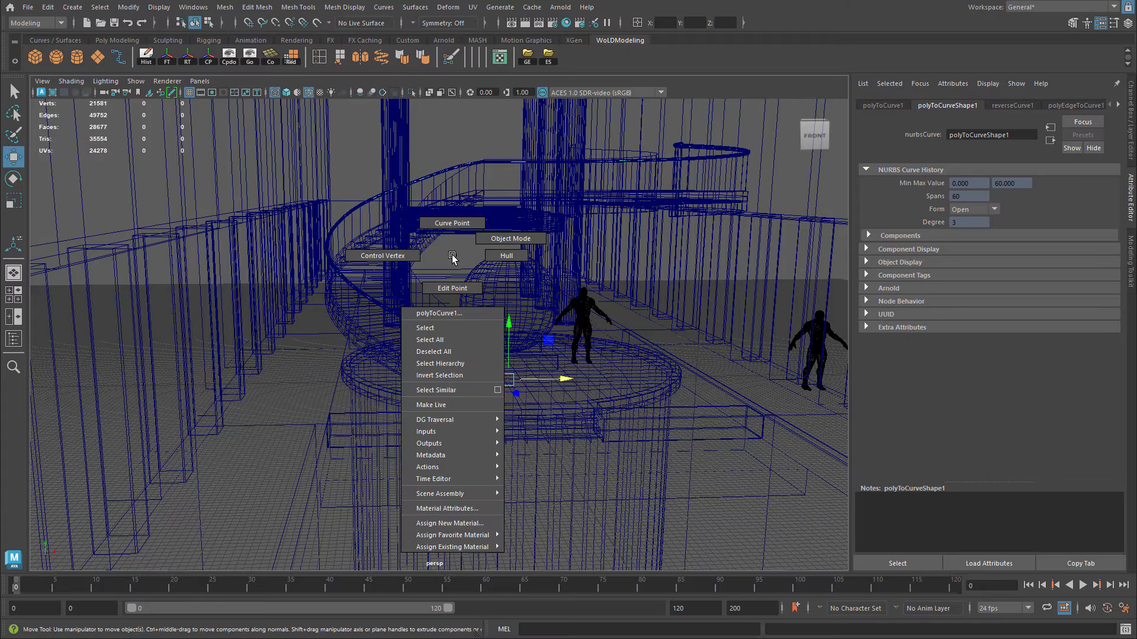
{"action": "left_click", "coordinate": [410, 257]}
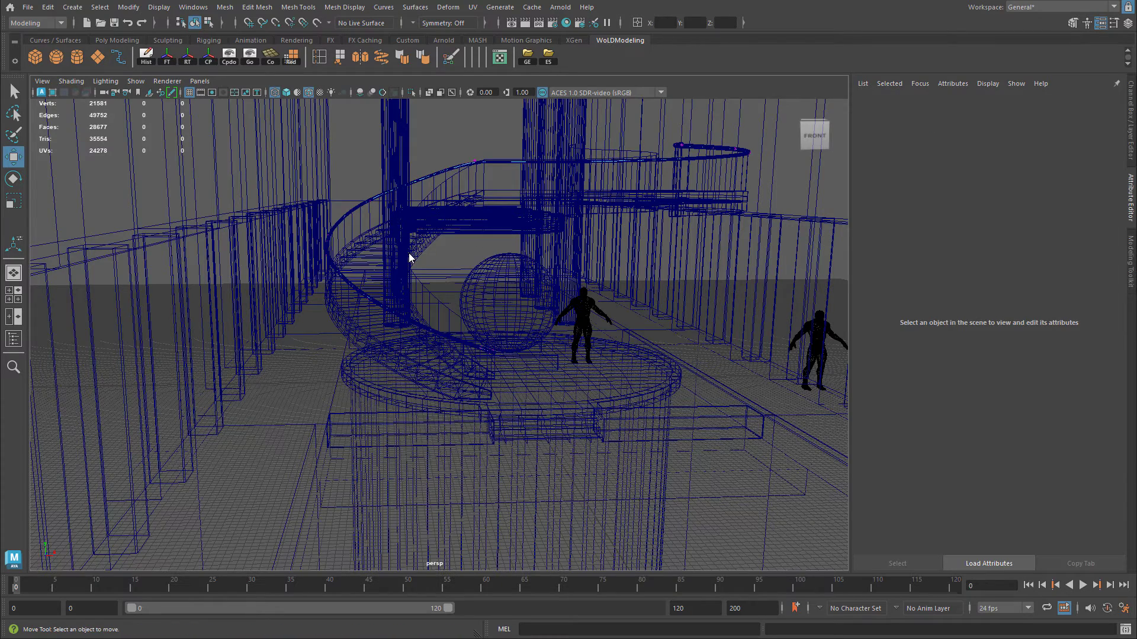
Step: In shaded display, raise two nearby control vertices of the rail curve above the wall beside the stairs to bend the handrail
{"action": "key", "text": "5"}
{"action": "mouse_move", "coordinate": [355, 278]}
{"action": "left_mouse_down", "text": "alt"}
{"action": "mouse_move", "coordinate": [286, 264]}
{"action": "mouse_move", "coordinate": [396, 304]}
{"action": "mouse_move", "coordinate": [372, 269]}
{"action": "mouse_move", "coordinate": [393, 321]}
{"action": "mouse_move", "coordinate": [508, 291]}
{"action": "mouse_move", "coordinate": [502, 327]}
{"action": "left_mouse_up", "text": "alt"}
{"action": "middle_click_drag", "start_coordinate": [502, 328], "coordinate": [546, 301], "text": "alt"}
{"action": "left_click_drag", "start_coordinate": [527, 266], "coordinate": [581, 321]}
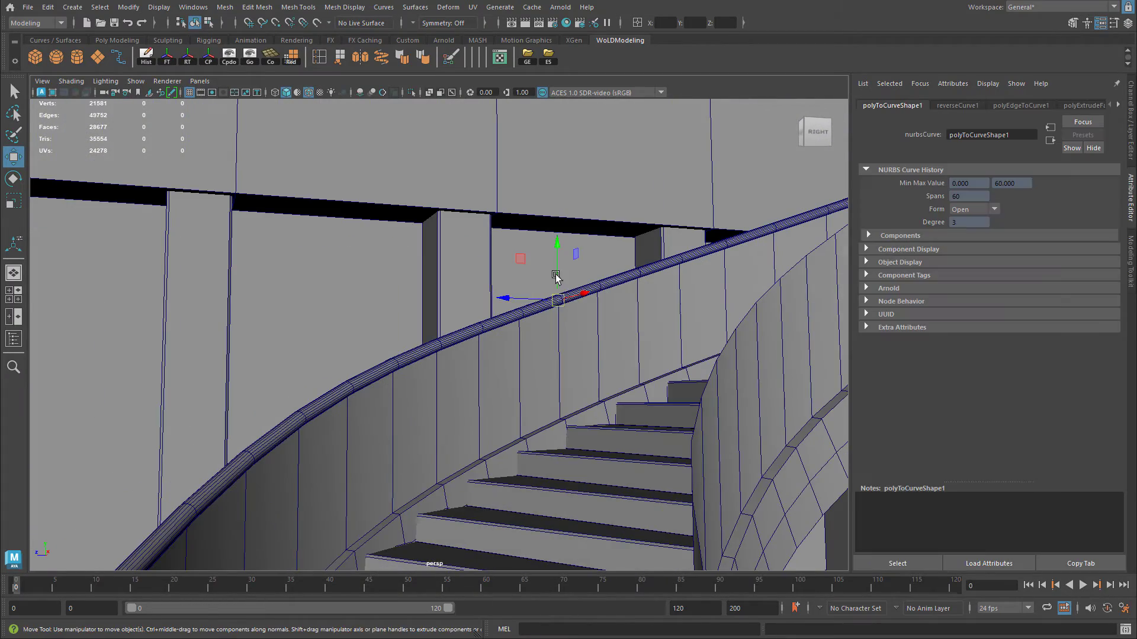
{"action": "left_click_drag", "start_coordinate": [554, 272], "coordinate": [555, 258]}
{"action": "left_click", "coordinate": [479, 329]}
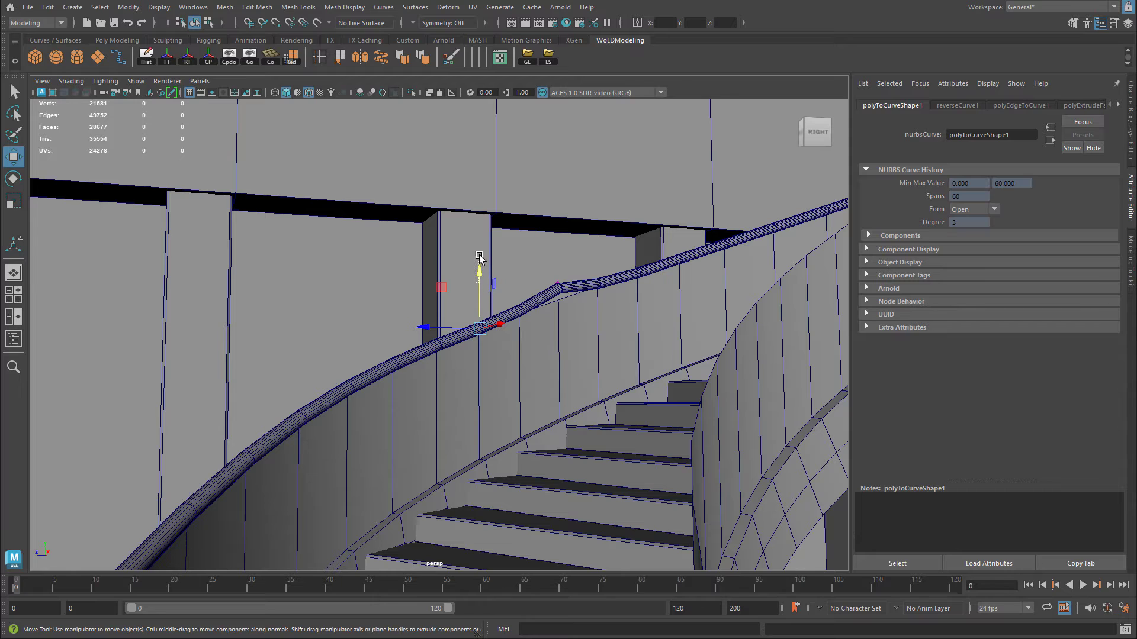
{"action": "left_click_drag", "start_coordinate": [479, 267], "coordinate": [484, 251]}
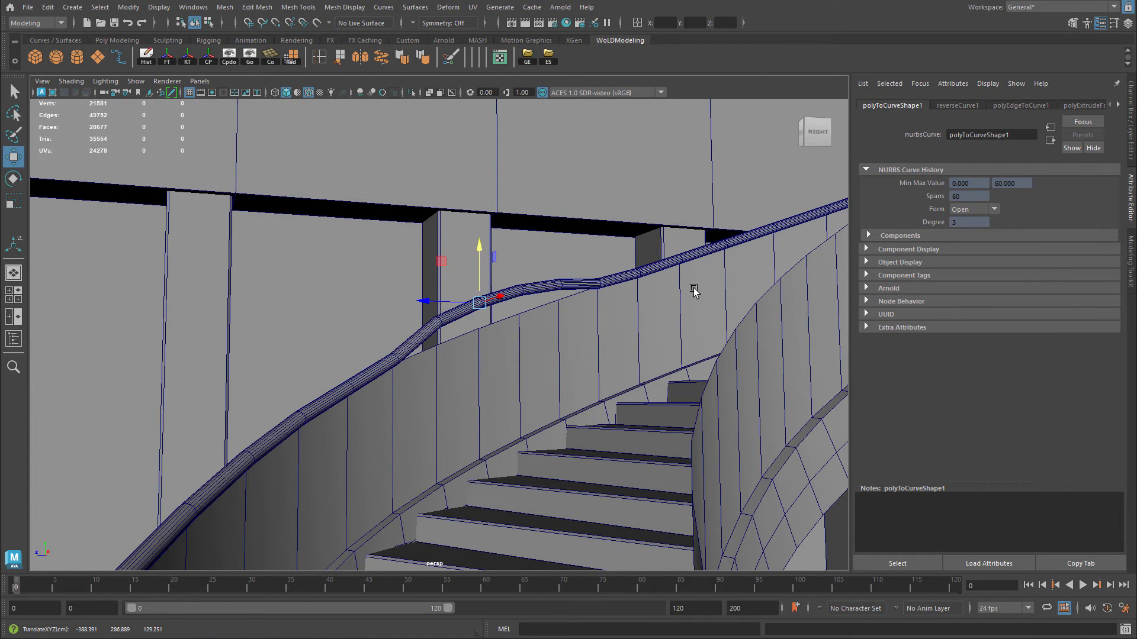
Step: Undo the control vertex moves on the rail curve
{"action": "key", "text": "ctrl+z"}
{"action": "key", "text": "ctrl+z"}
{"action": "key", "text": "ctrl+z"}
{"action": "key", "text": "ctrl+z"}
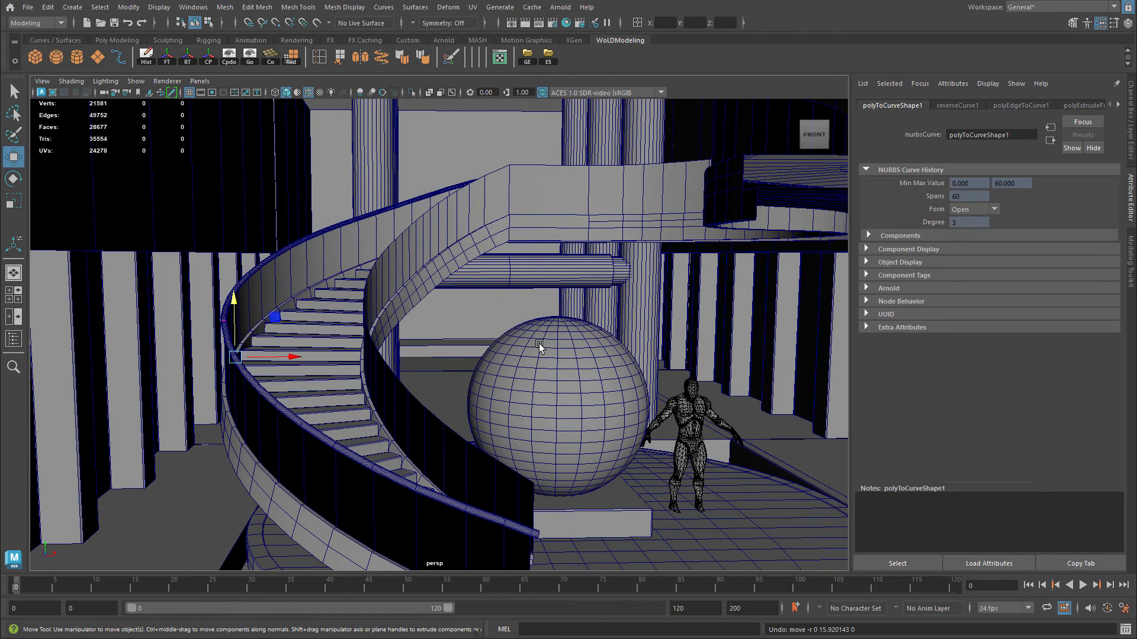